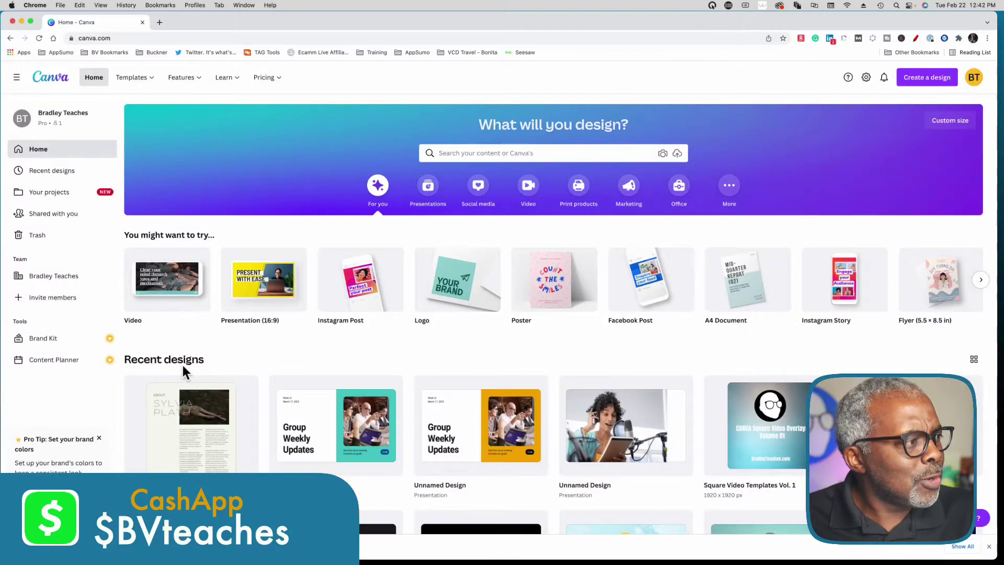
- Create a blank 16:9 presentation and add the S letter frame from the Elements frames
mouse_move(293, 314)
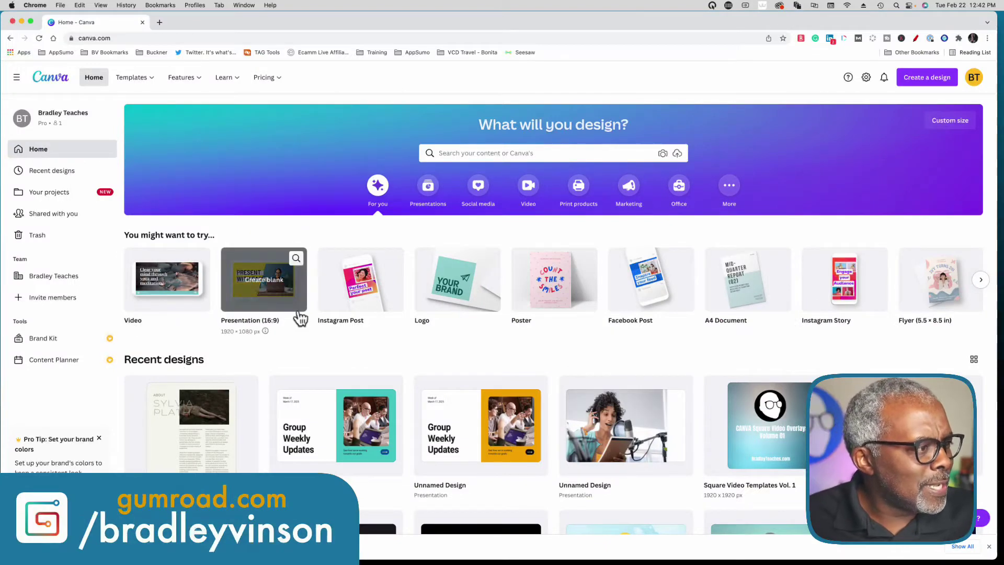
left_click(256, 296)
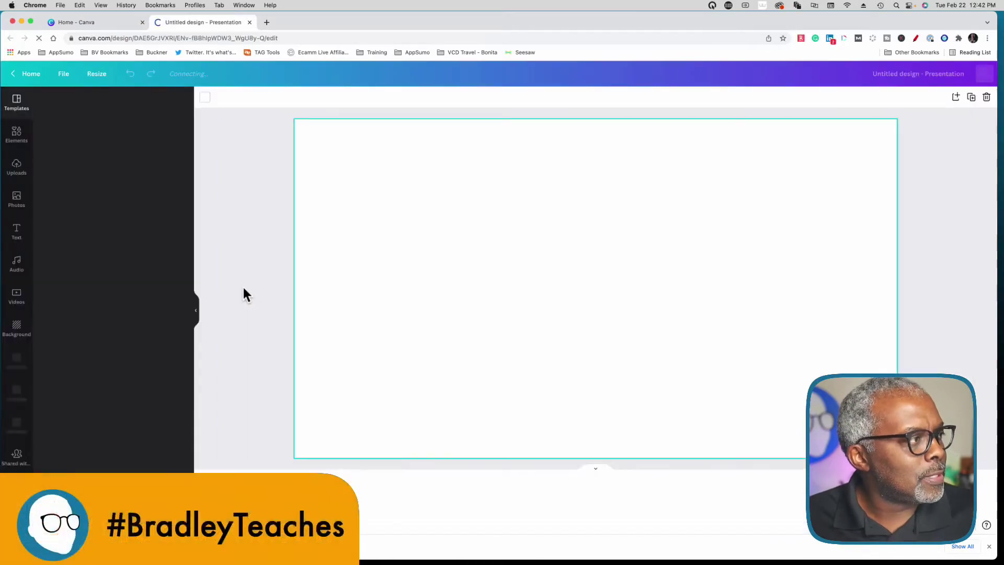
left_click(17, 135)
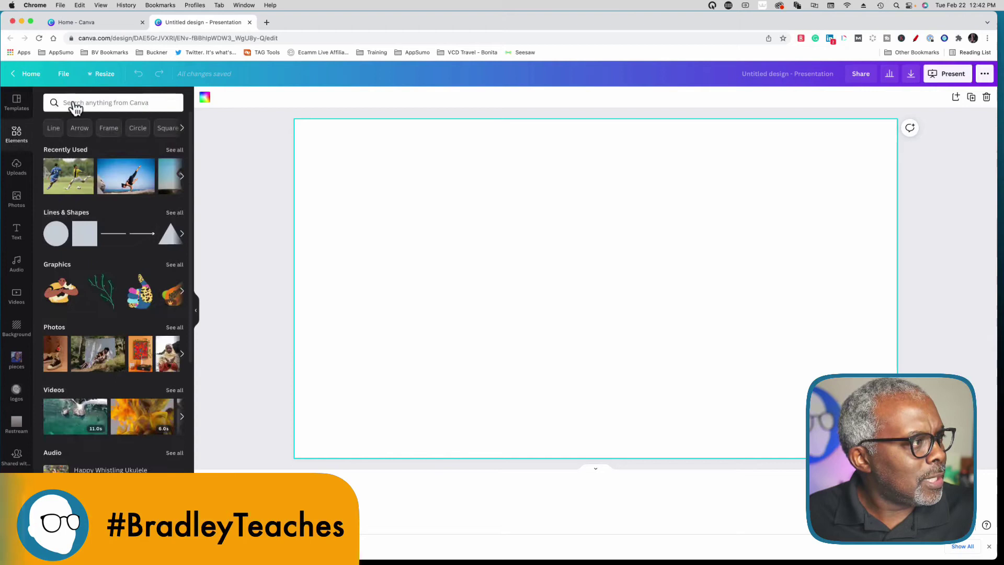
left_click(110, 129)
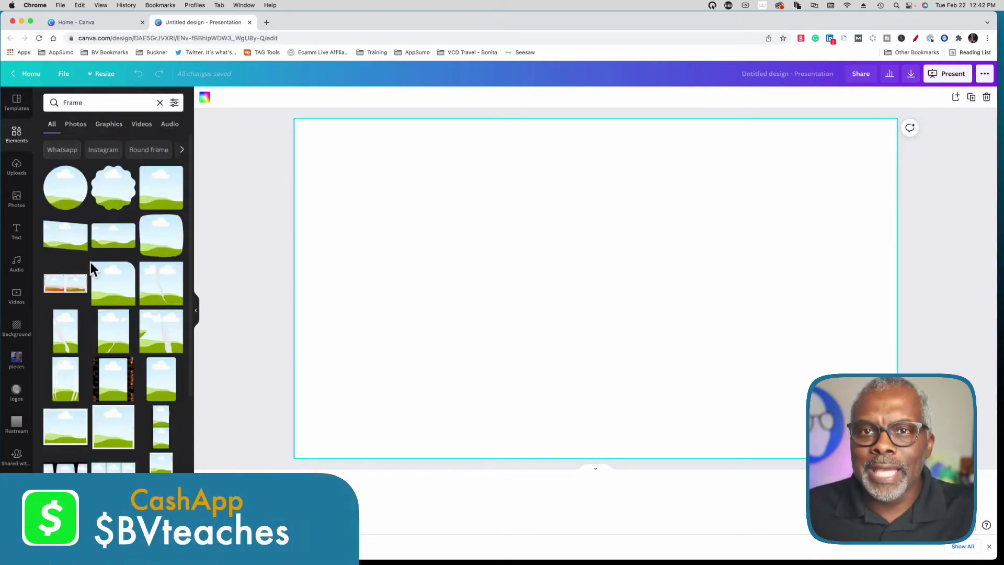
scroll(91, 272, "down", 10)
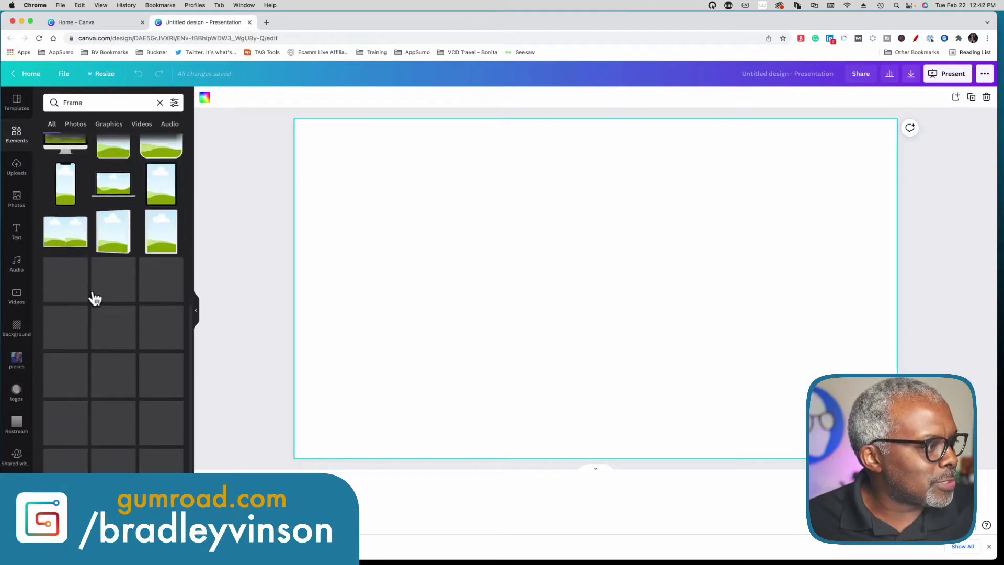
scroll(94, 297, "down", 3)
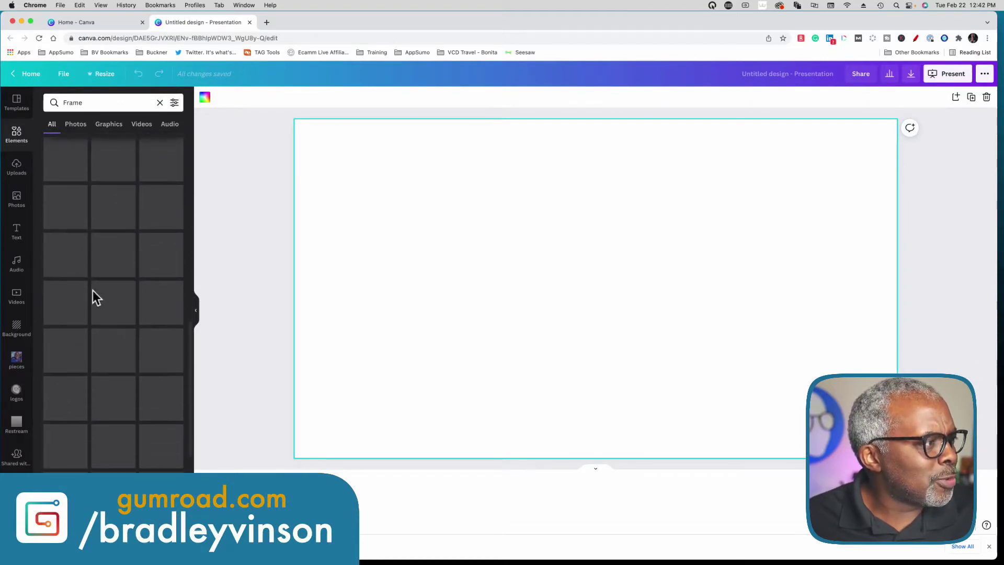
scroll(93, 293, "down", 8)
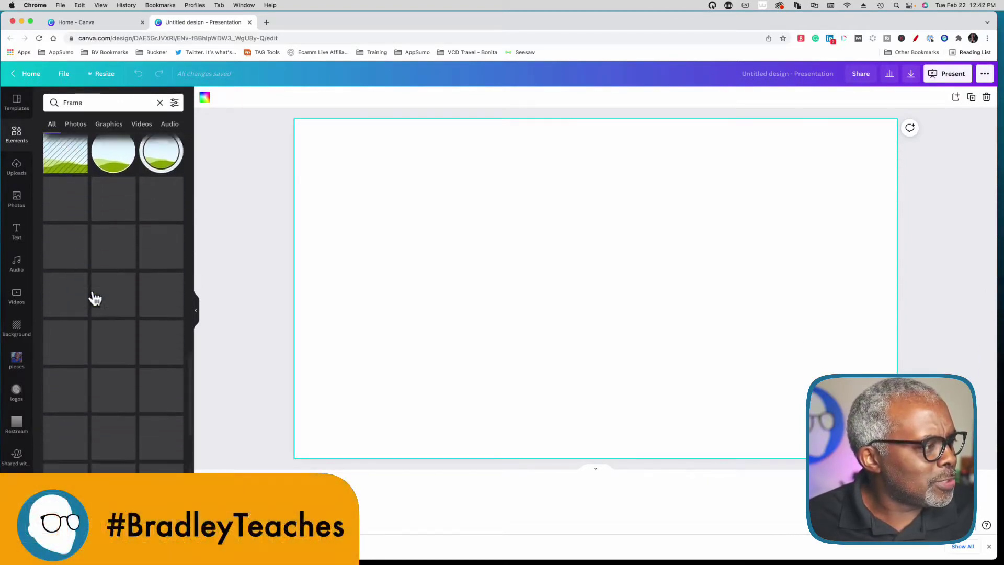
scroll(94, 298, "down", 2)
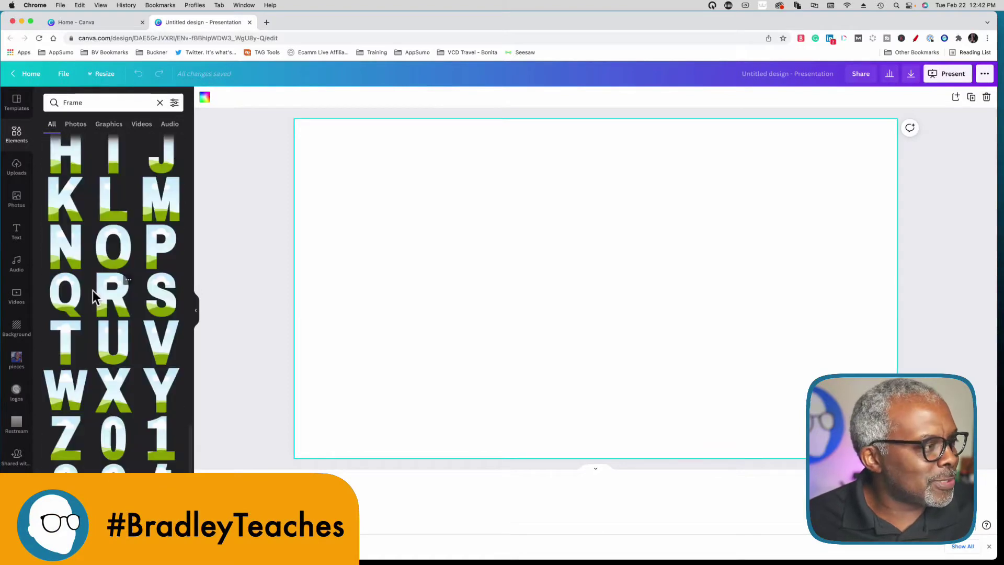
left_click(161, 310)
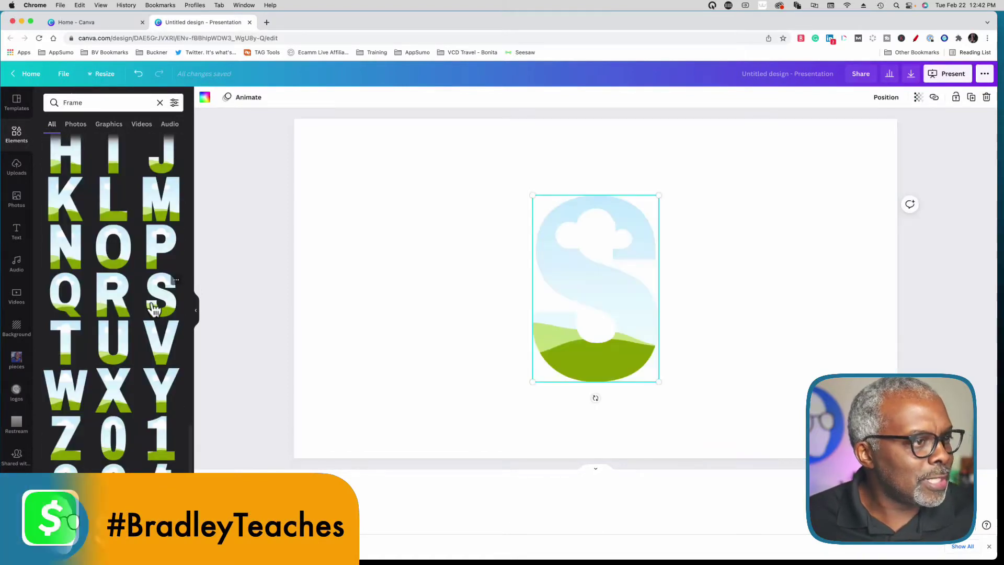
- Enlarge the S frame and centre it on the page
left_click_drag(531, 197, 472, 144)
left_click_drag(490, 382, 460, 425)
left_click_drag(556, 410, 555, 409)
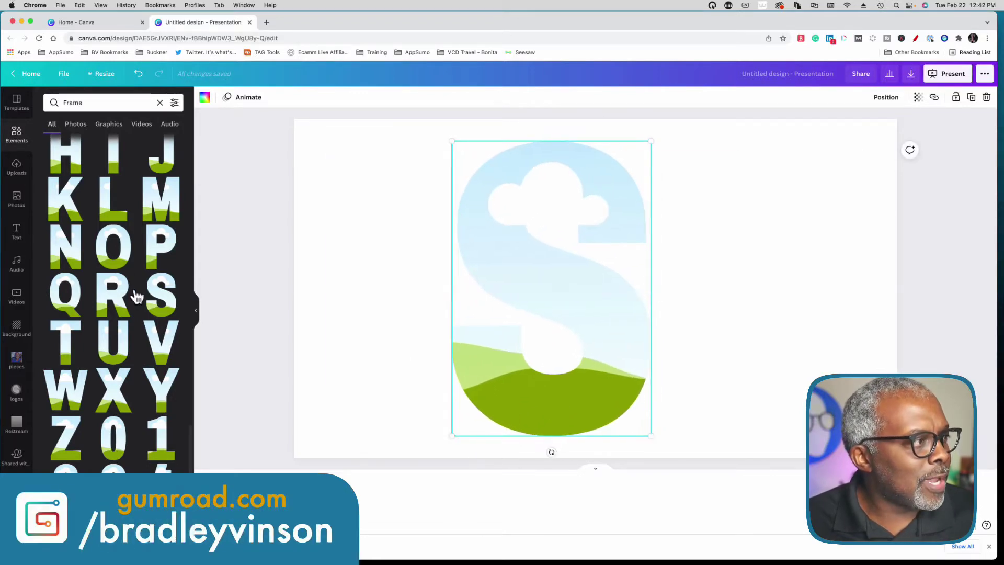
- Add the athlete-on-a-tyre photo from the recent 'sports' photo search to the page
left_click(18, 202)
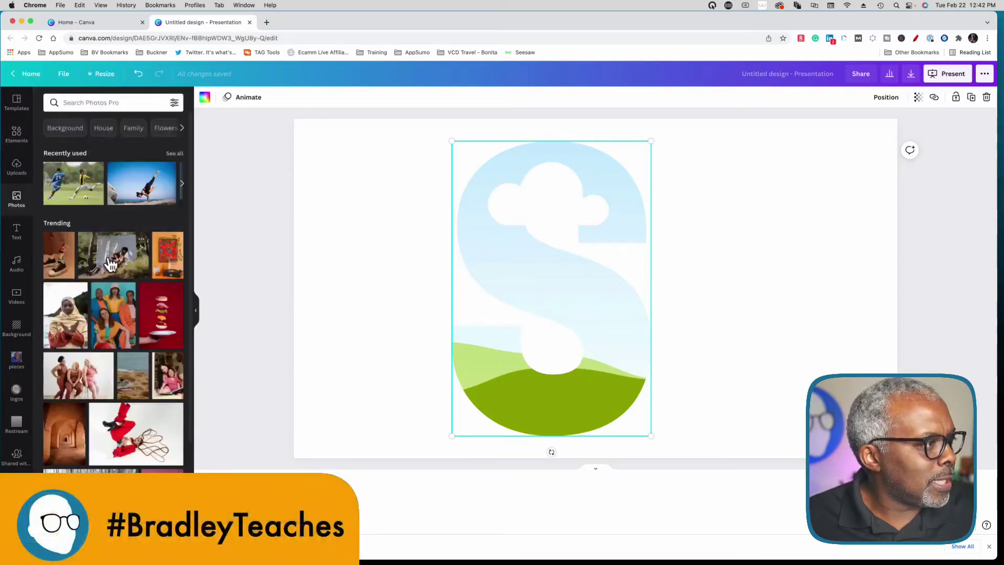
left_click(74, 102)
left_click(68, 143)
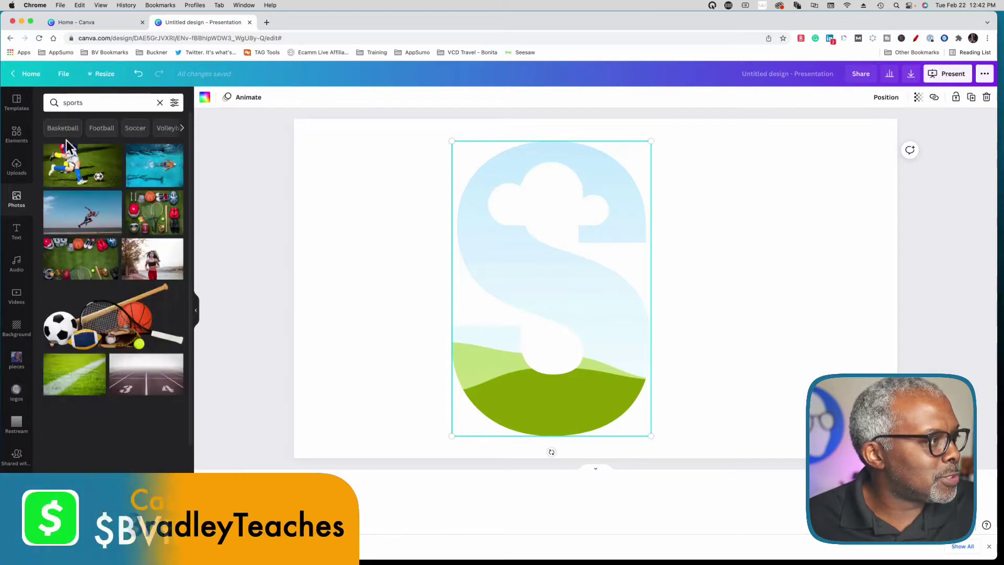
scroll(110, 348, "down", 3)
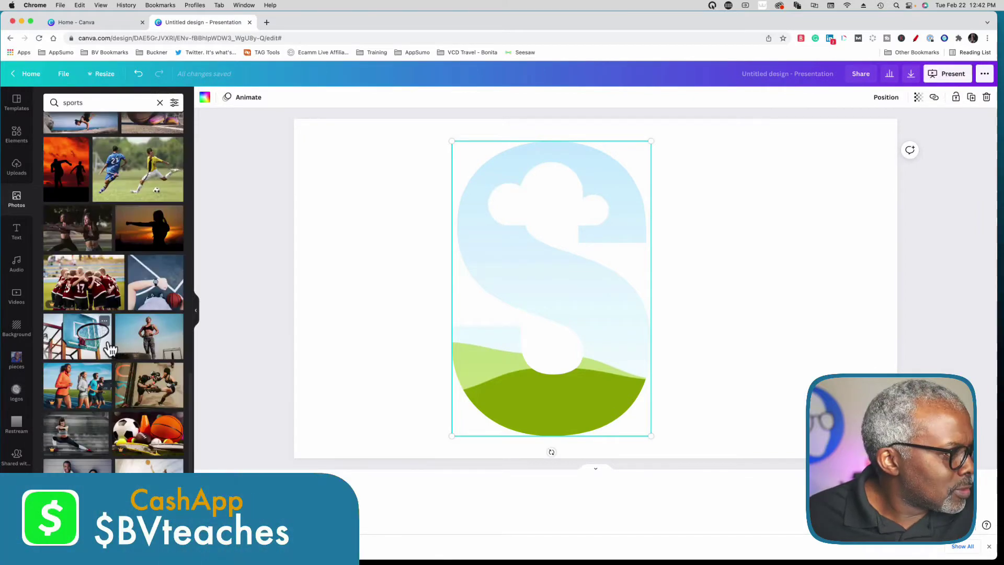
left_click(149, 340)
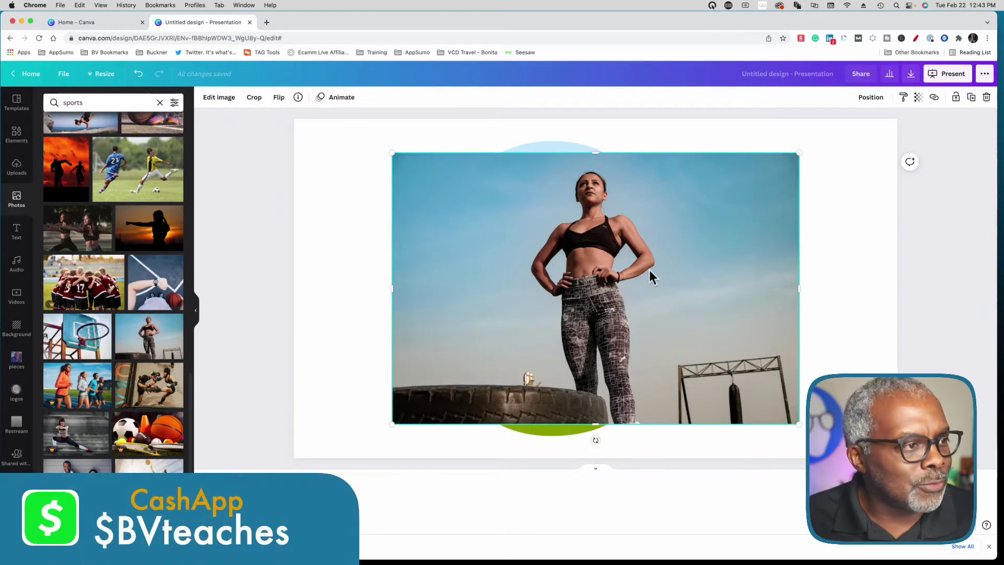
- Enlarge the photo, duplicate it, and move the copy to the right
left_click_drag(648, 271, 551, 228)
left_click_drag(699, 382, 809, 477)
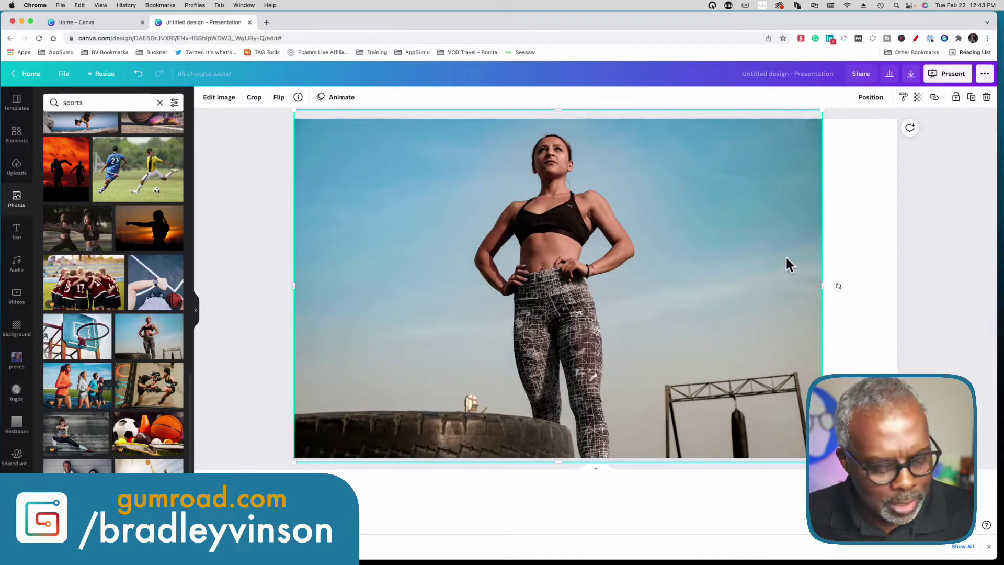
key("super+v")
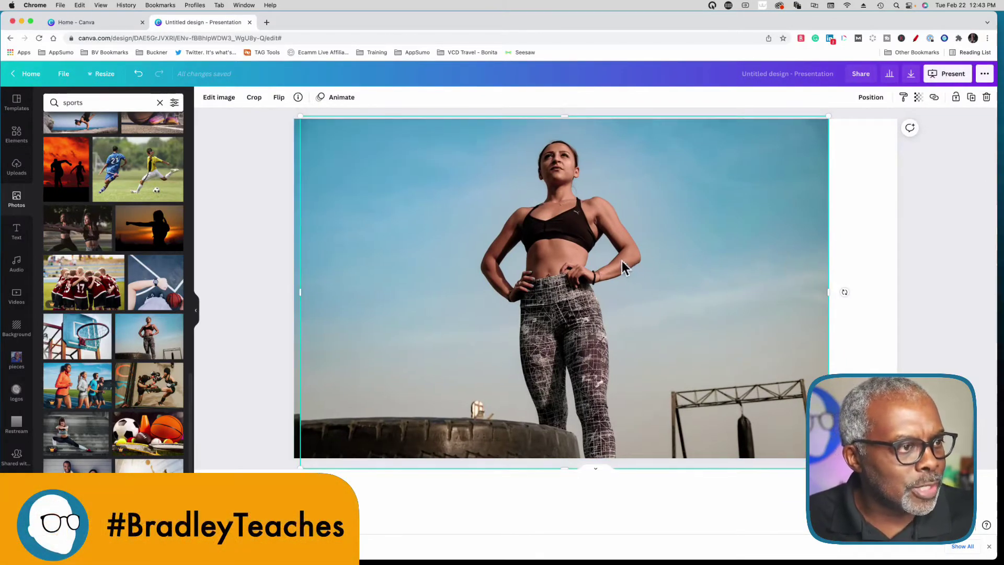
left_click_drag(626, 268, 867, 272)
left_click_drag(789, 273, 856, 271)
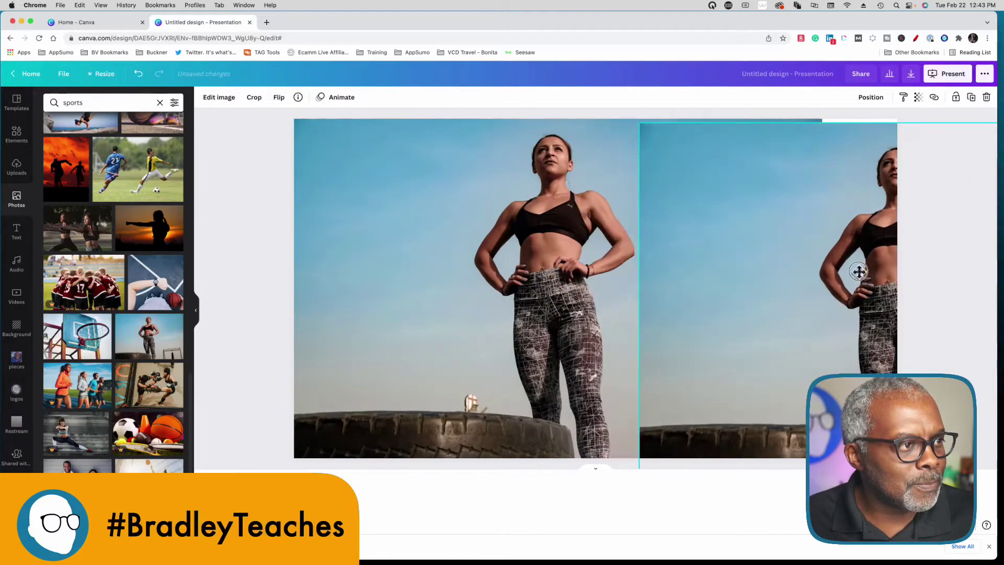
- Drop the original photo into the S frame and nudge the copy further right
left_click(557, 272)
left_click_drag(557, 225, 513, 236)
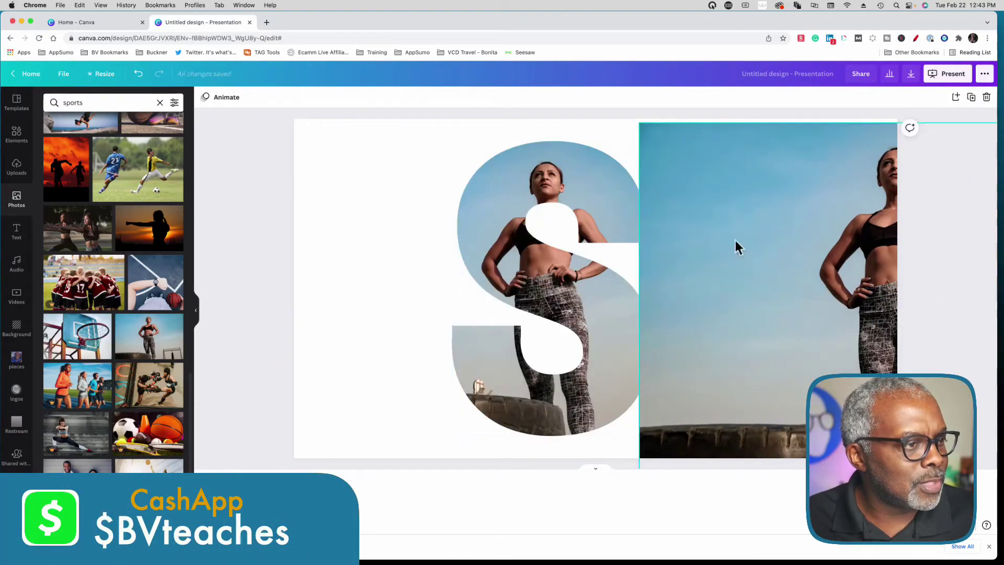
left_click_drag(744, 211, 801, 213)
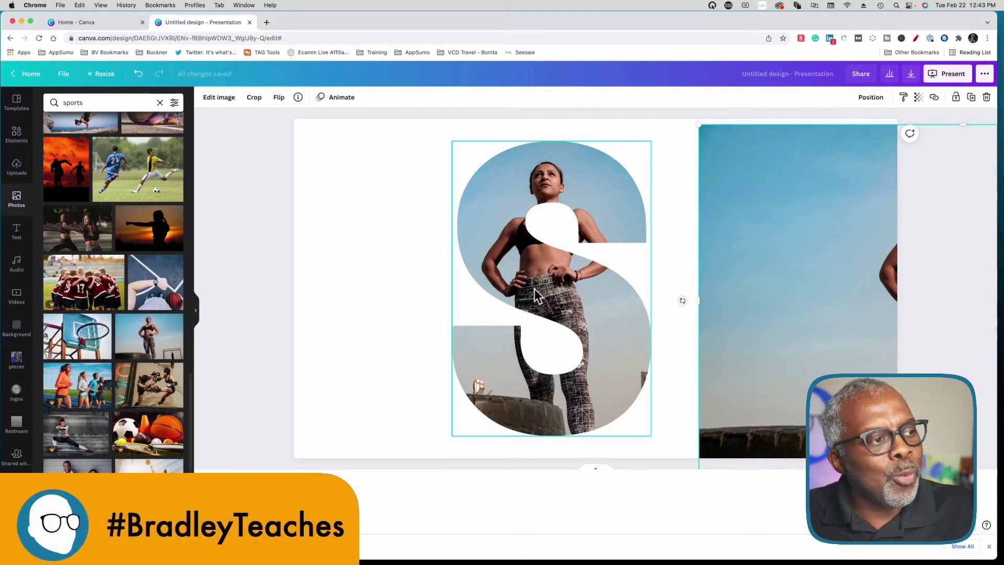
- Enlarge and reposition the photo inside the S so the athlete shows from head to legs
double_click(498, 231)
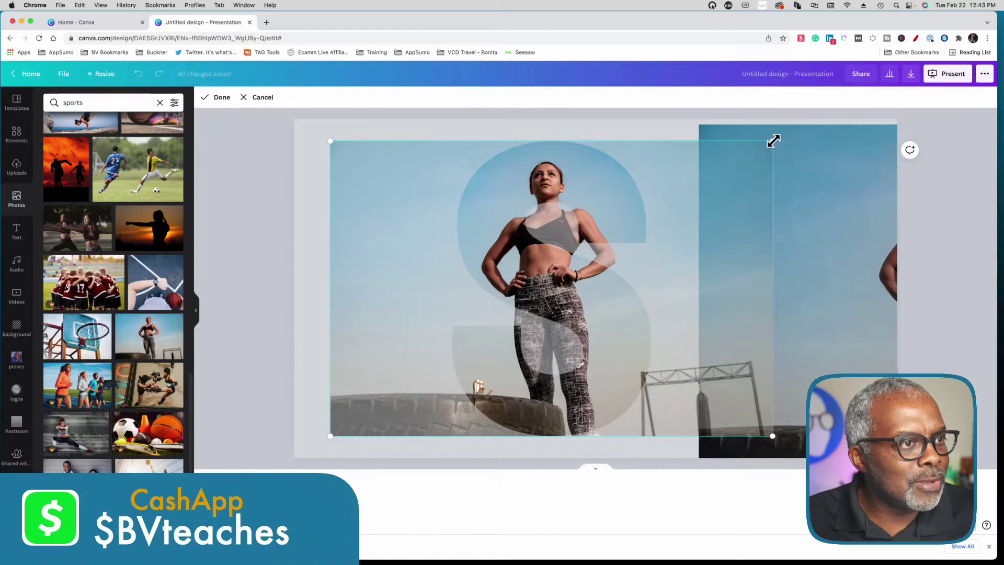
left_click_drag(771, 141, 844, 102)
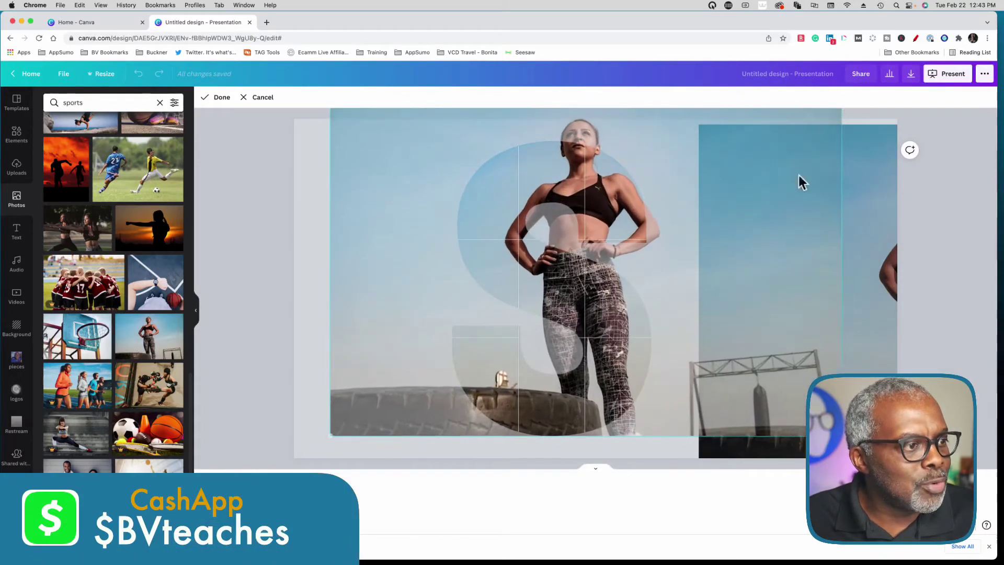
left_click_drag(601, 334, 539, 371)
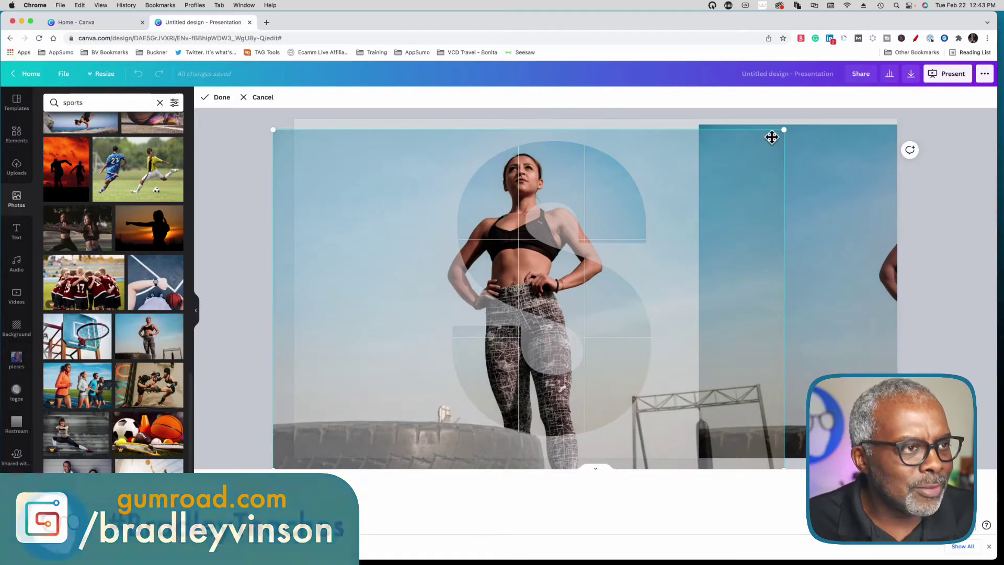
left_click_drag(784, 128, 792, 124)
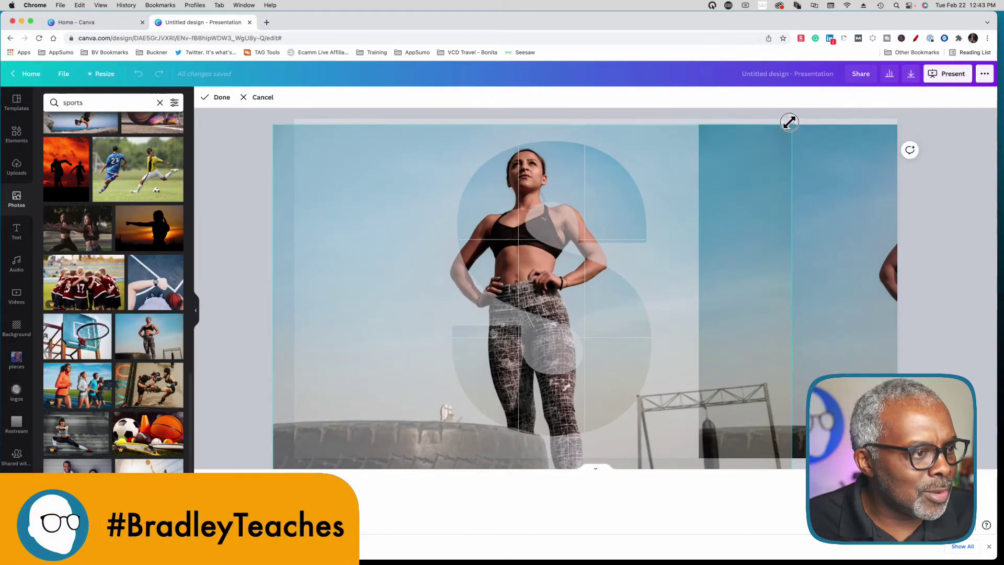
left_click_drag(618, 337, 602, 356)
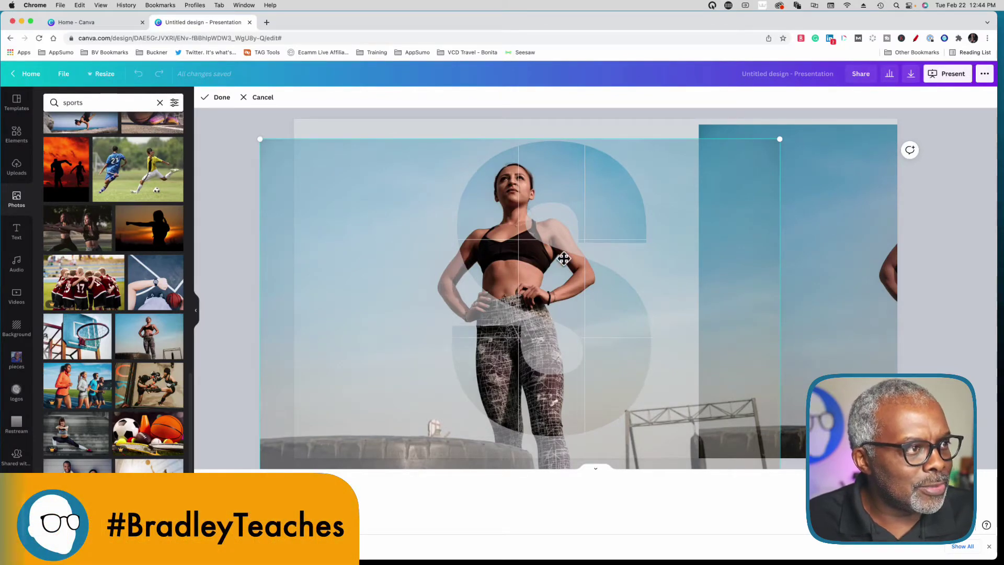
double_click(601, 249)
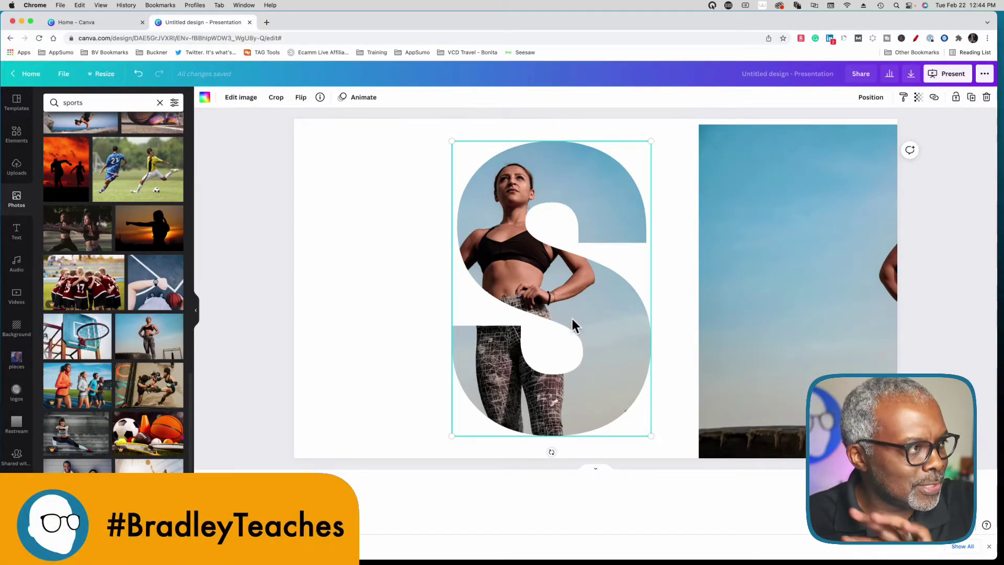
- Select the page, delete the right-hand photo, then undo the deletion
right_click(239, 337)
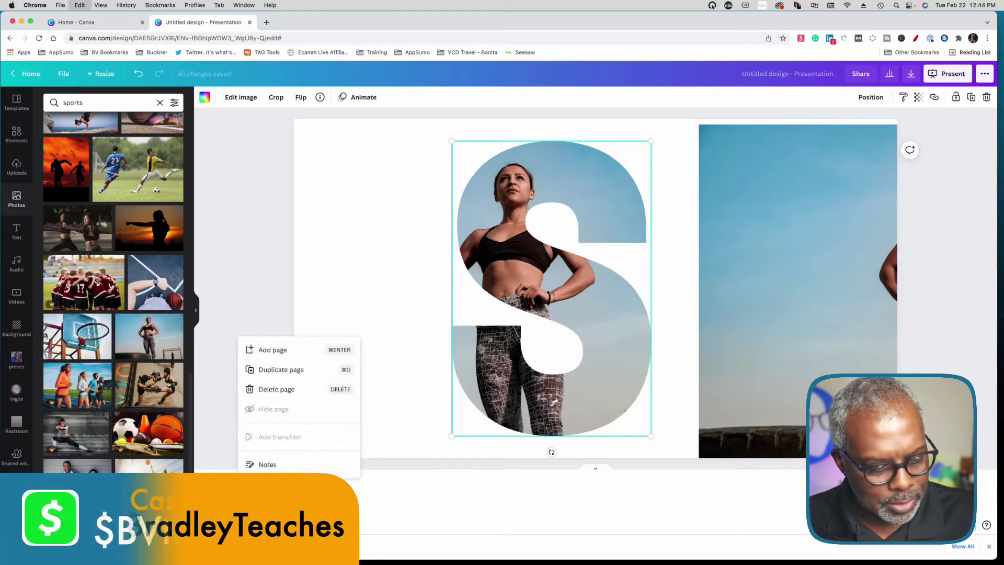
left_click(246, 342)
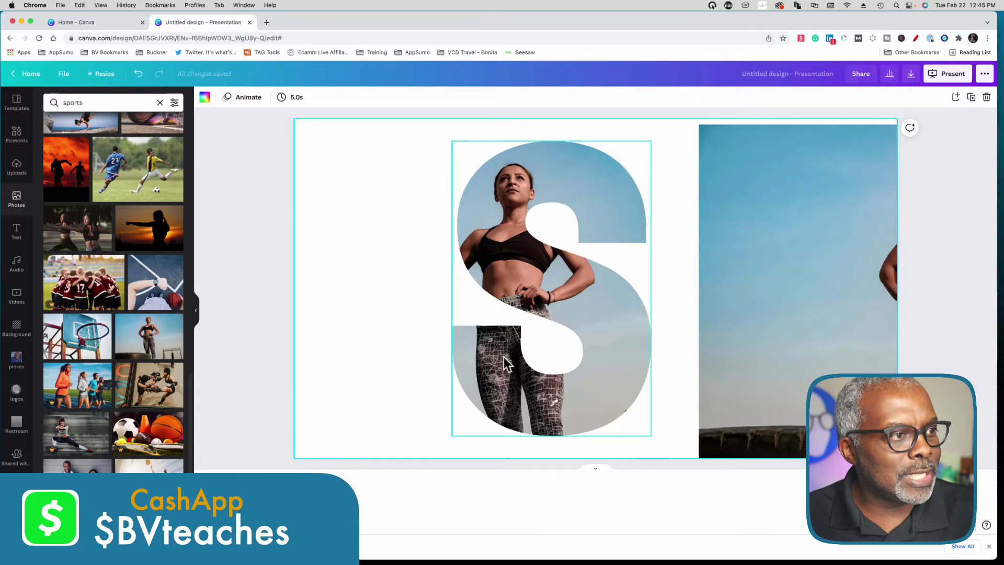
left_click(789, 311)
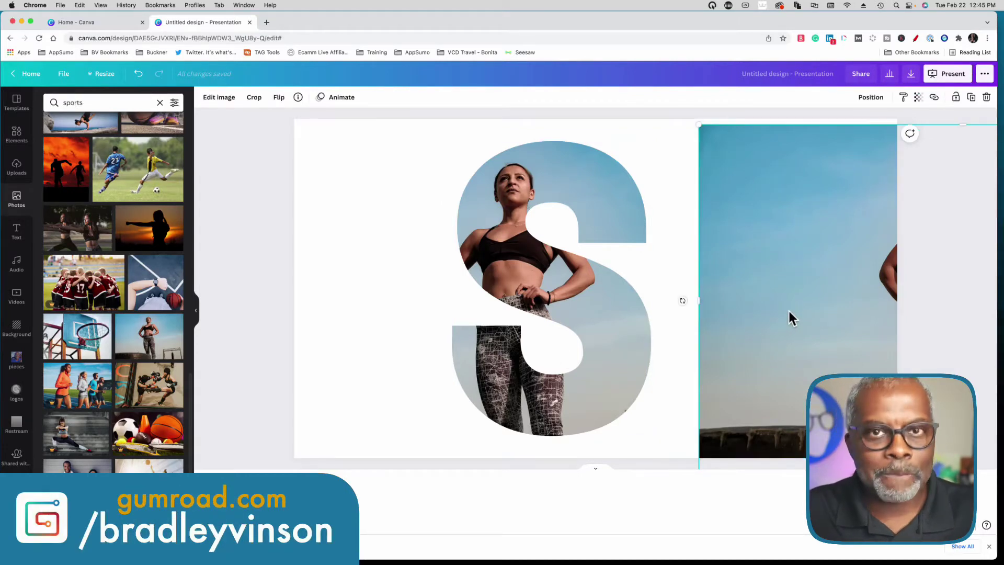
key("Delete")
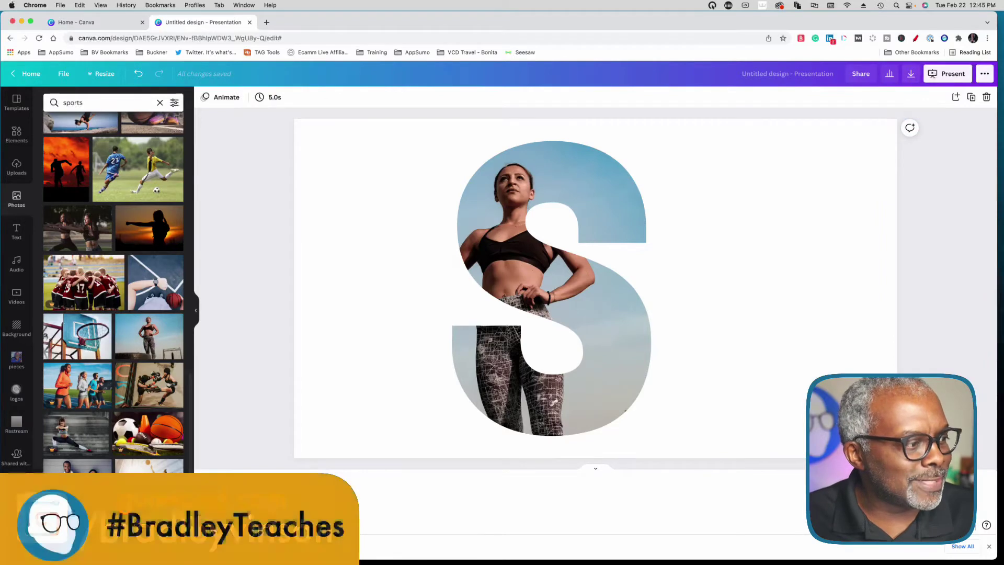
key("super+z")
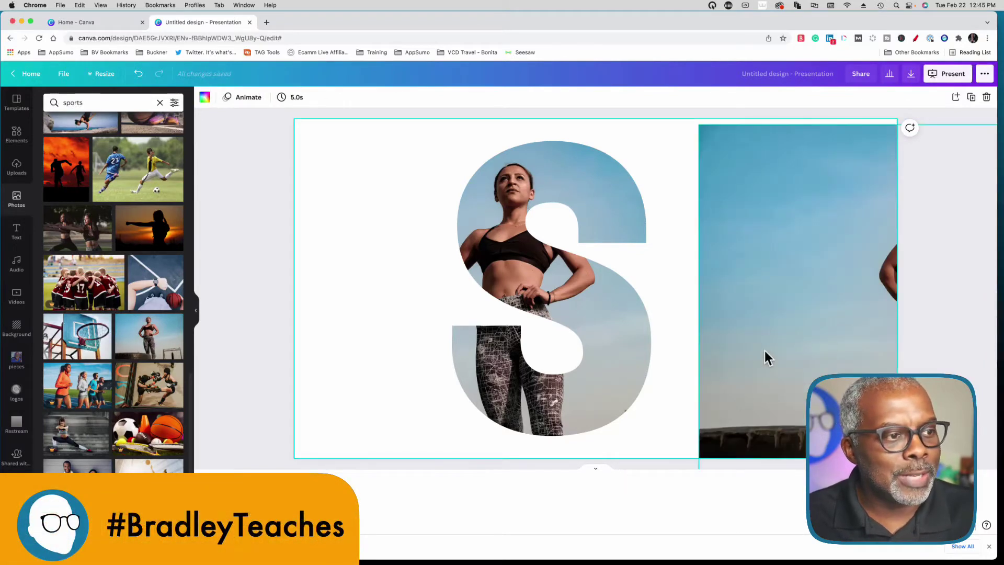
- Delete the S frame, slide the full photo across the page, and toggle versions with undo/redo
left_click(607, 368)
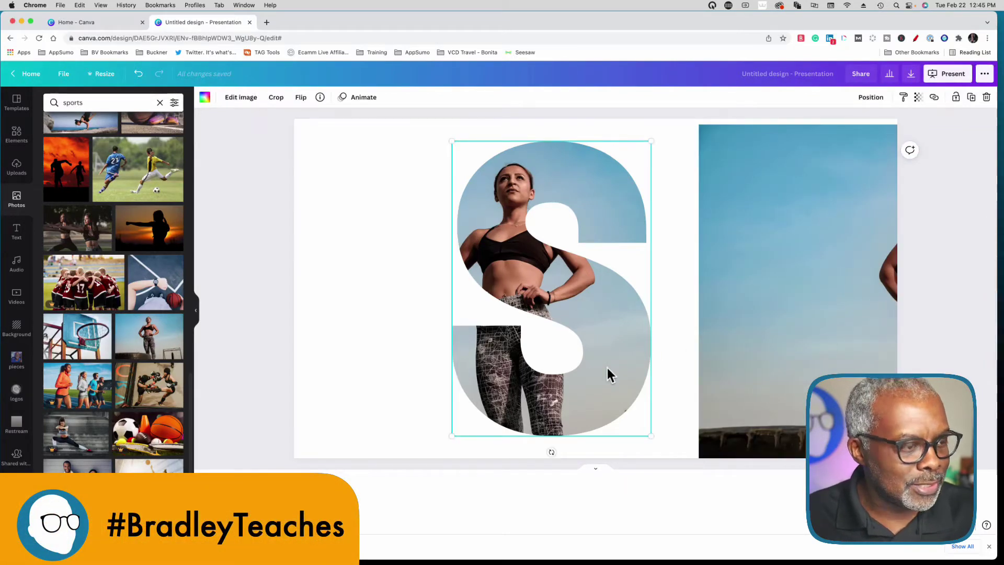
key("Delete")
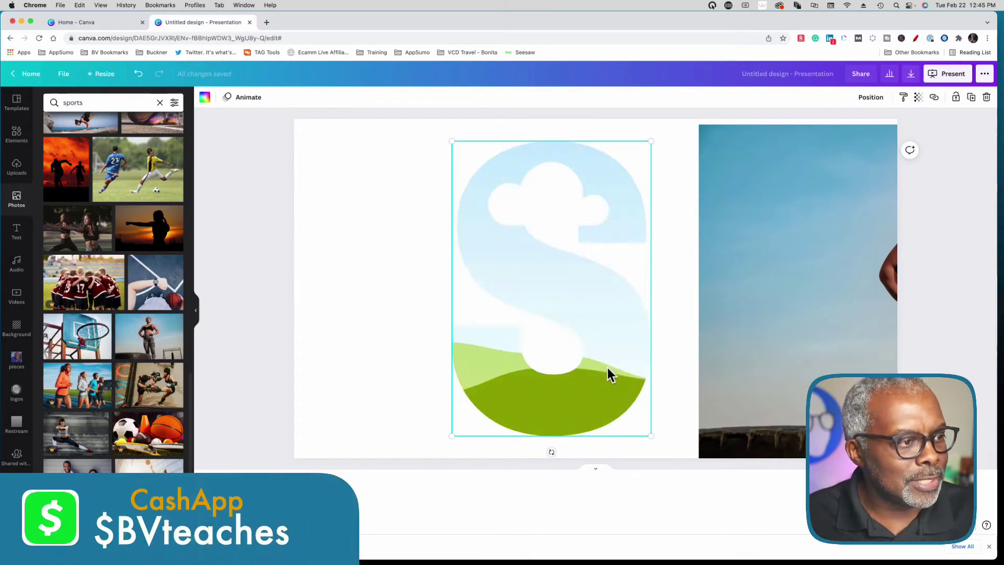
key("Delete")
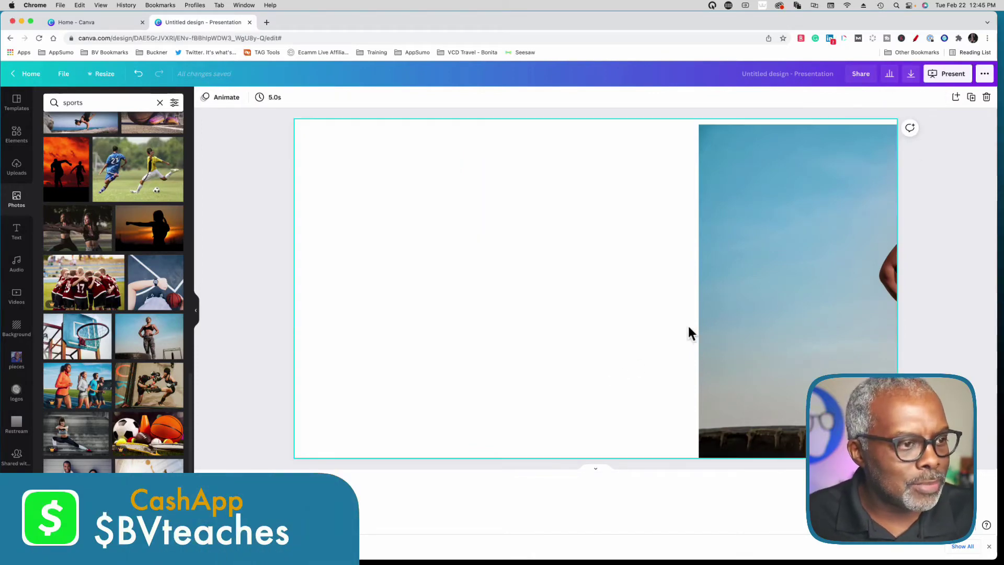
left_click_drag(765, 329, 406, 317)
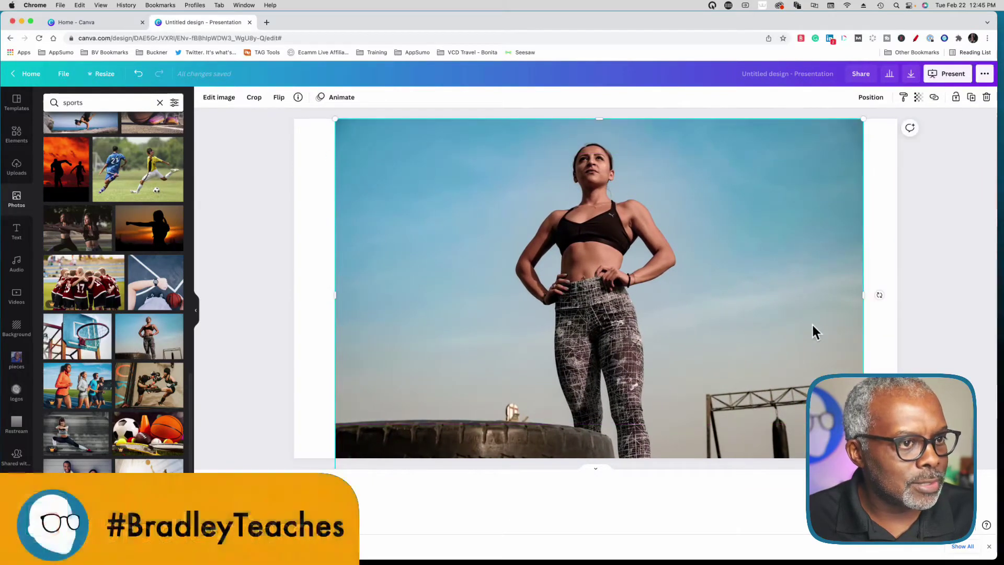
left_click(944, 319)
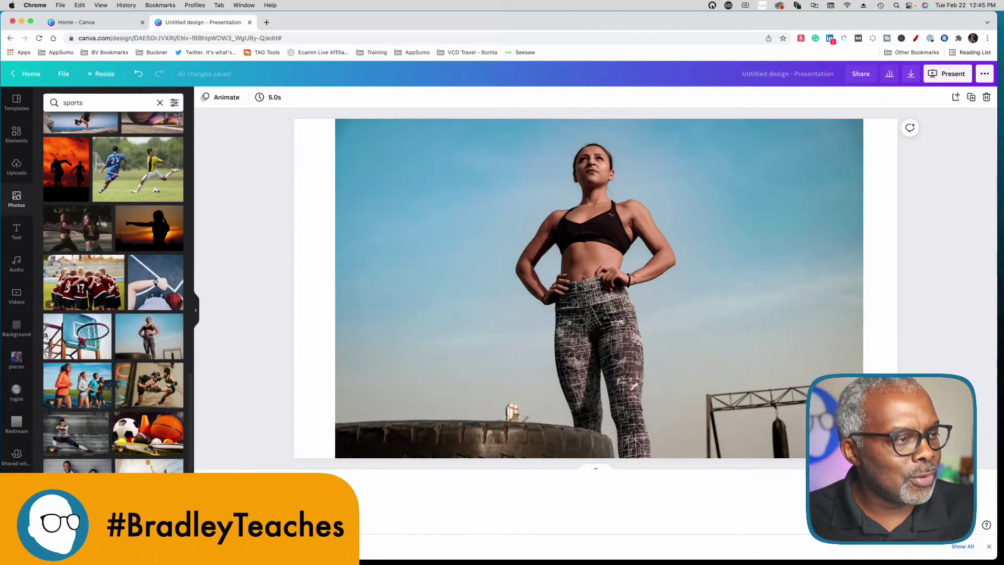
key("ctrl+z")
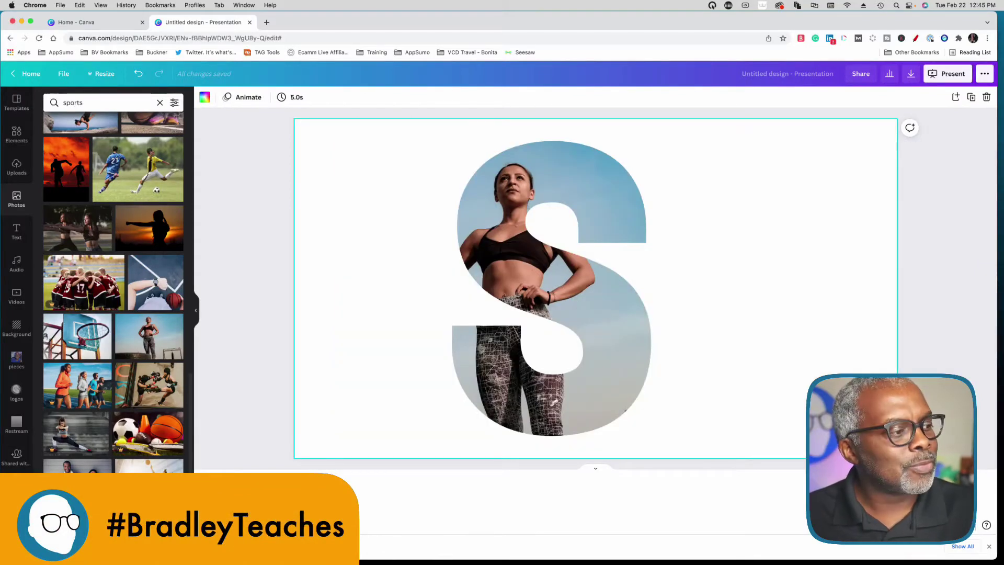
key("super+z")
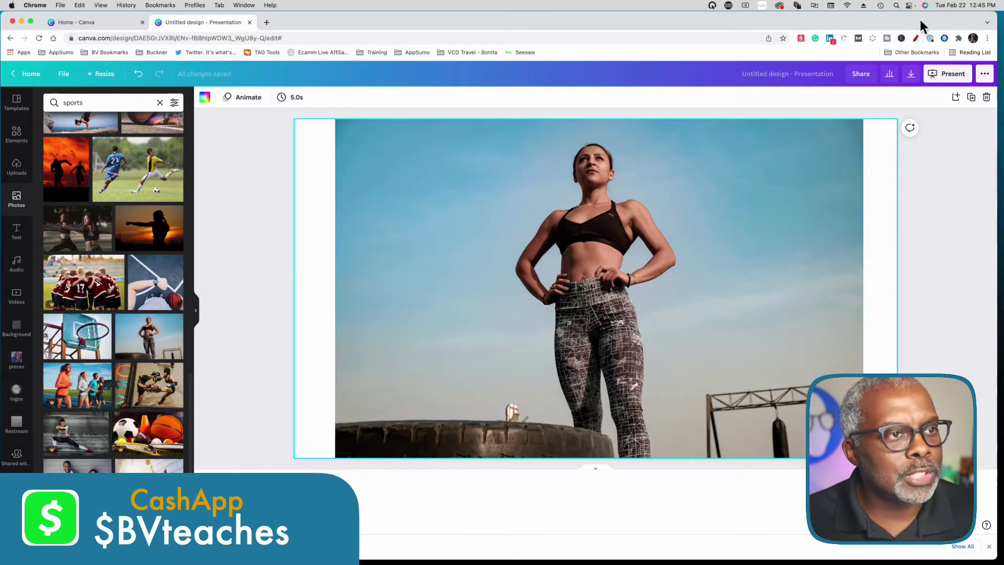
- Download all pages of the design as 1920 × 1080 PNG images
left_click(911, 74)
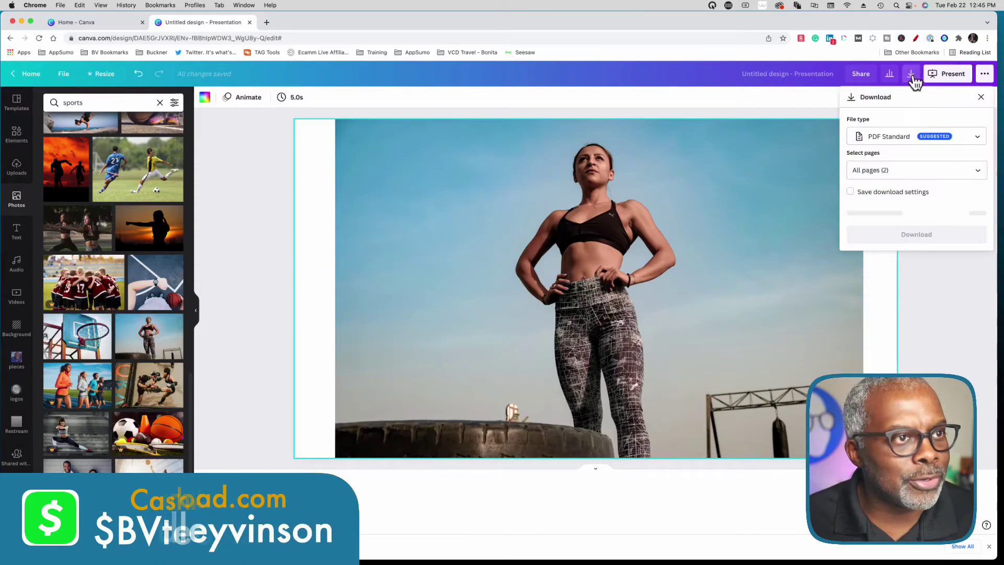
left_click(874, 139)
left_click(880, 90)
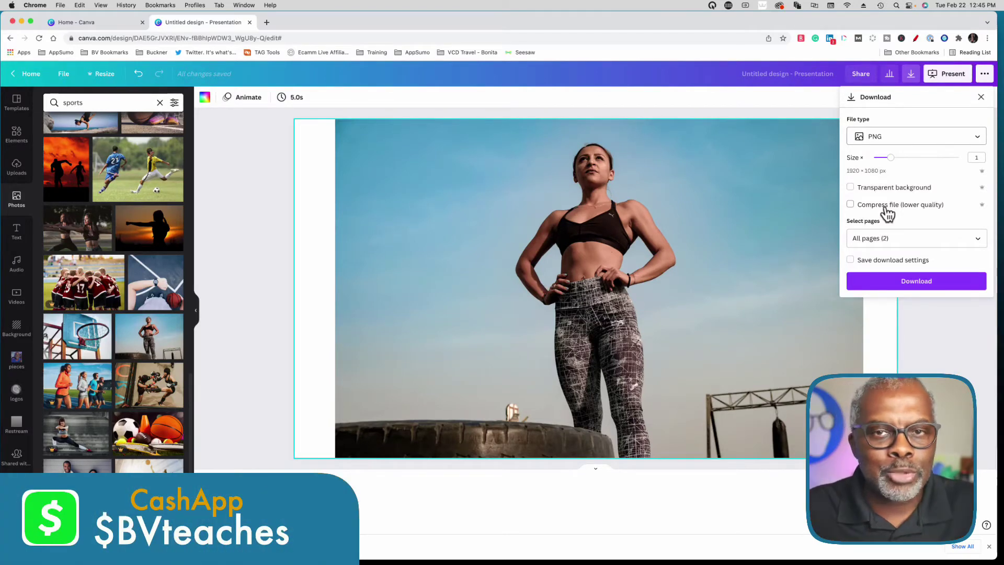
left_click(924, 289)
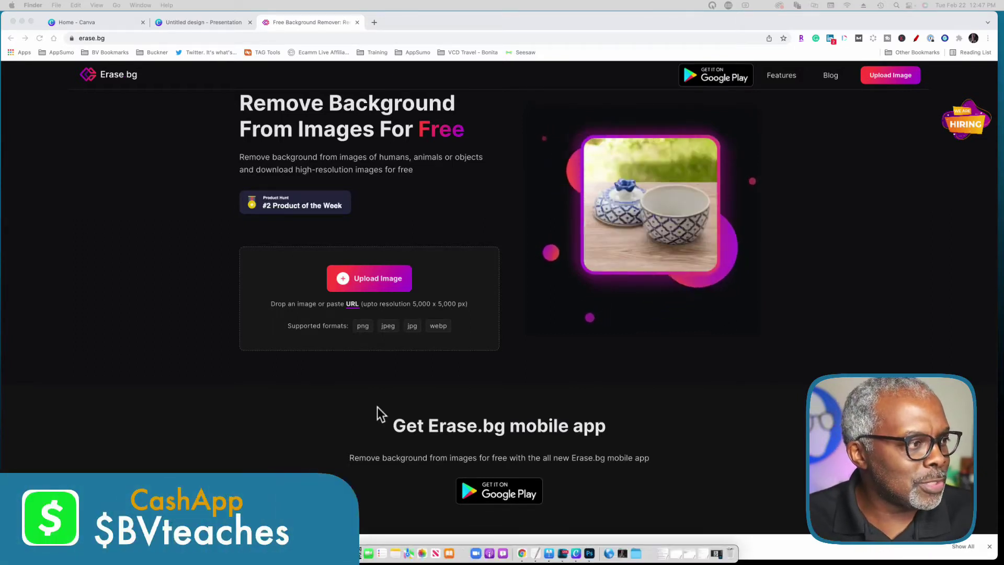
- Upload 2.png to Erase.bg and download the background-free woman cut-out at original size
left_click(380, 283)
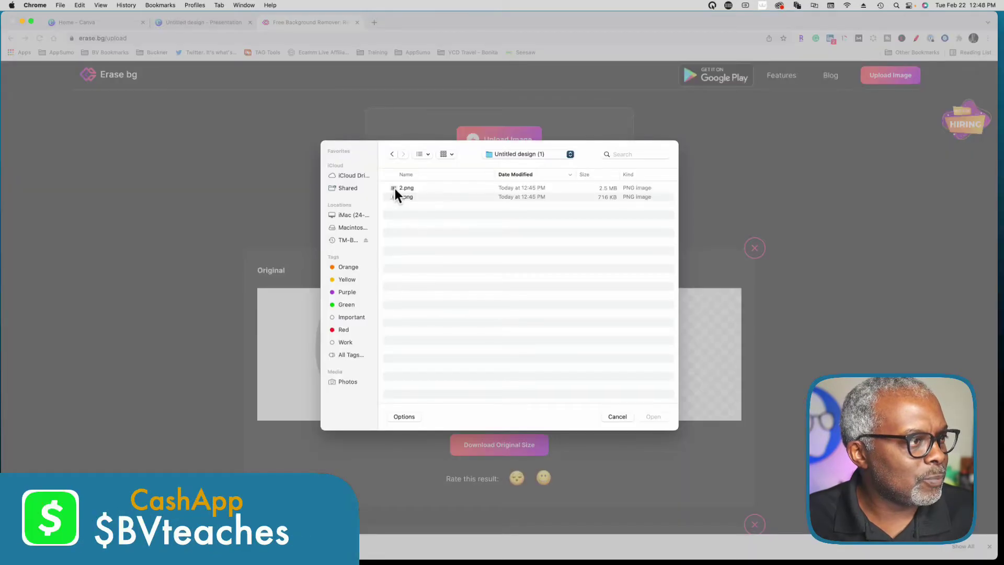
double_click(394, 189)
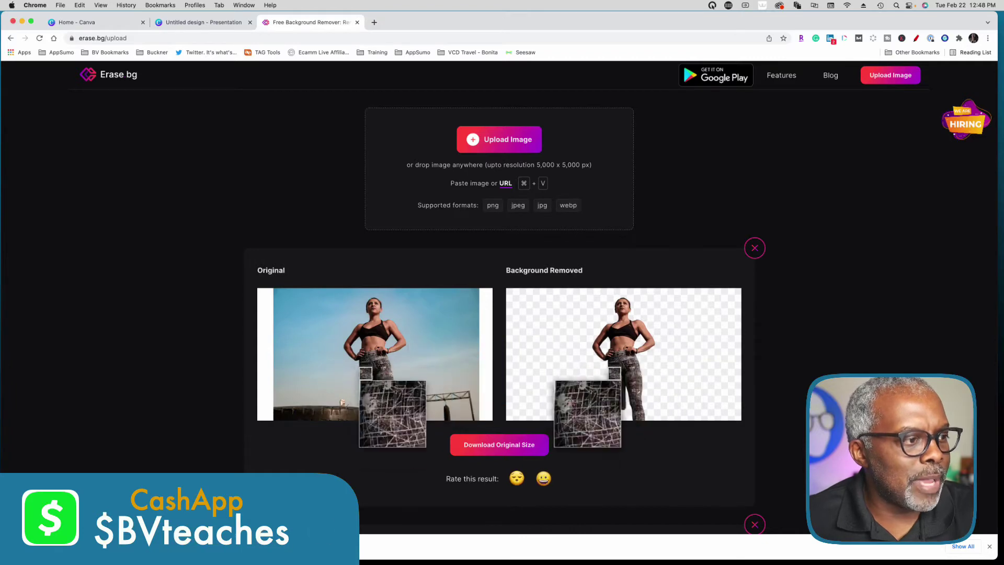
left_click(493, 455)
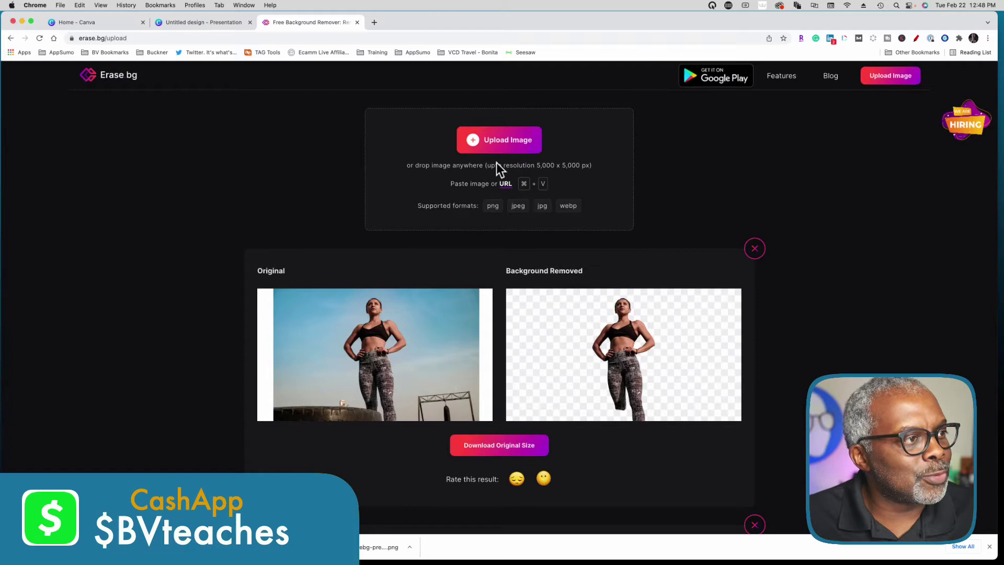
- Upload 1.png, the S portrait, and download its transparent cut-out at original size
left_click(505, 144)
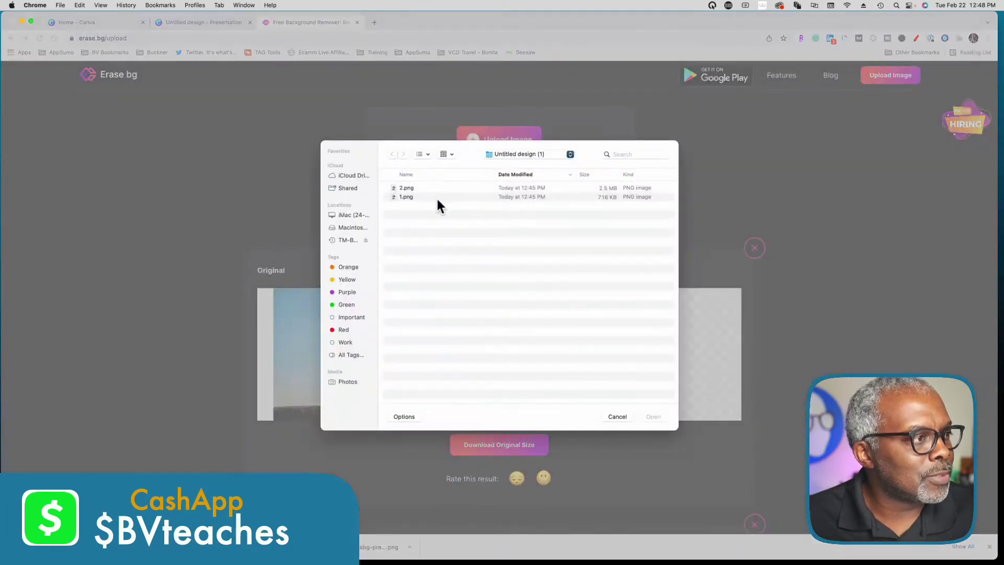
left_click(407, 198)
double_click(407, 198)
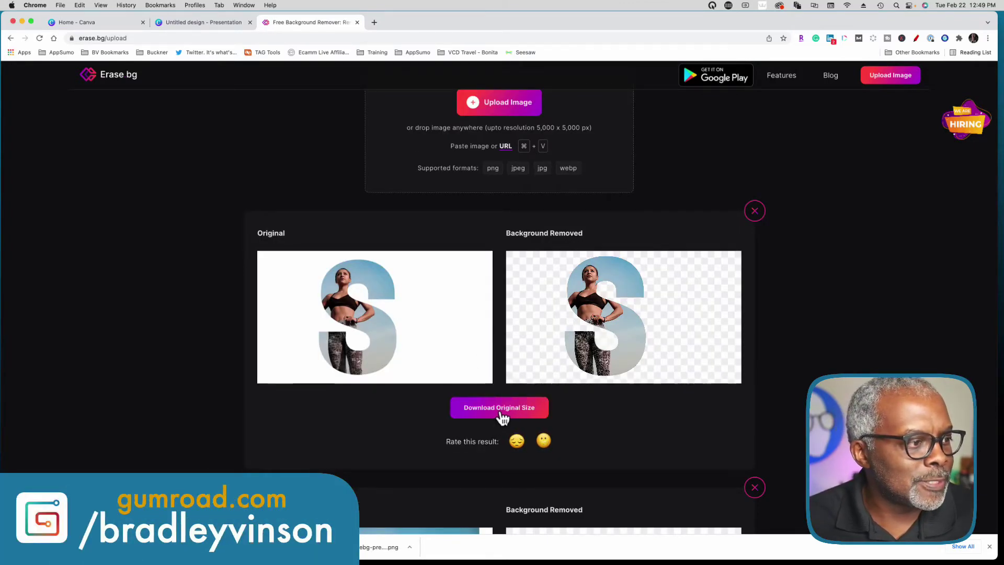
left_click(501, 410)
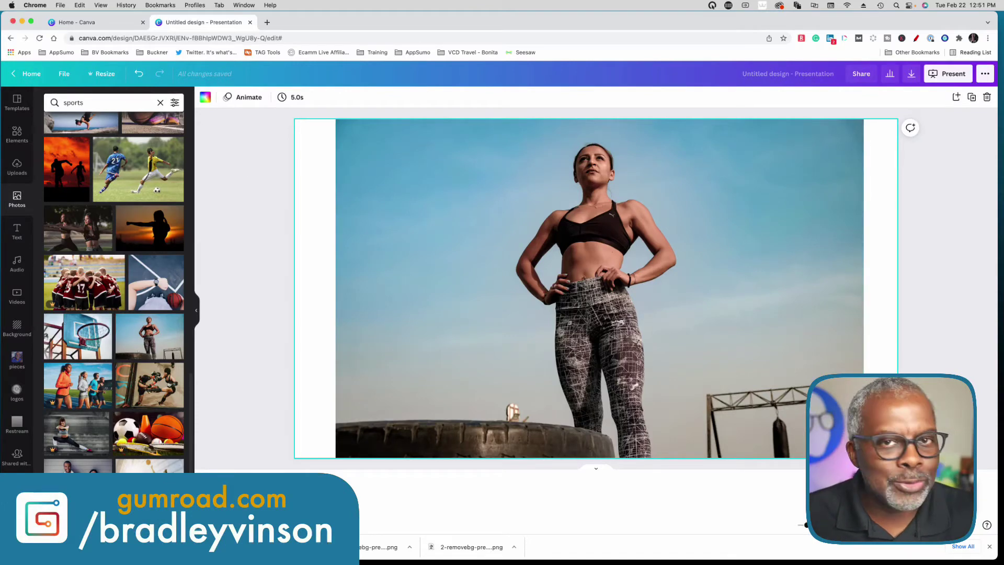
- Delete the athlete photo from the Canva page
key("Delete")
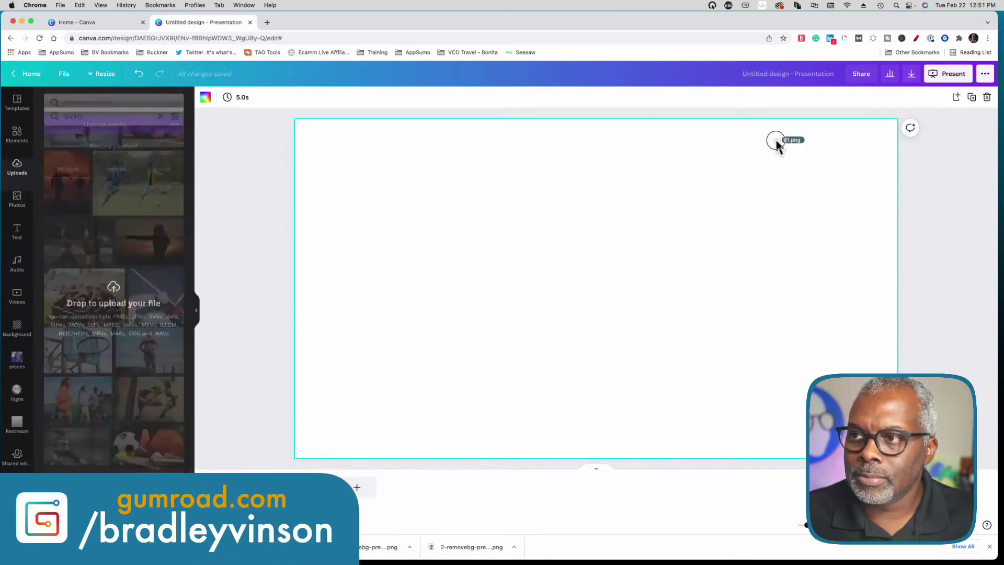
- Drop the S and woman cut-outs onto the page, shifting the woman right over the S
left_click_drag(776, 142, 537, 189)
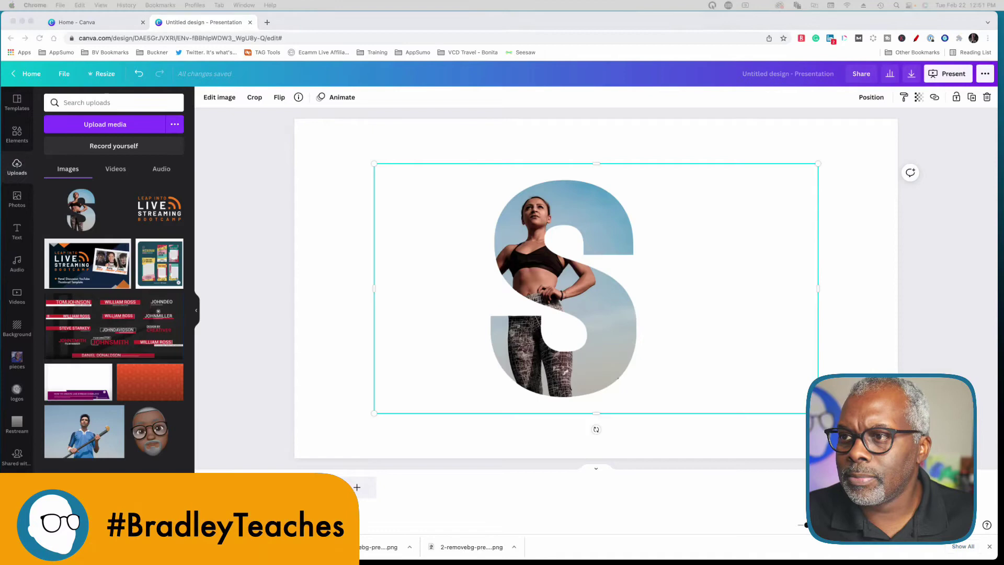
left_click_drag(832, 168, 859, 223)
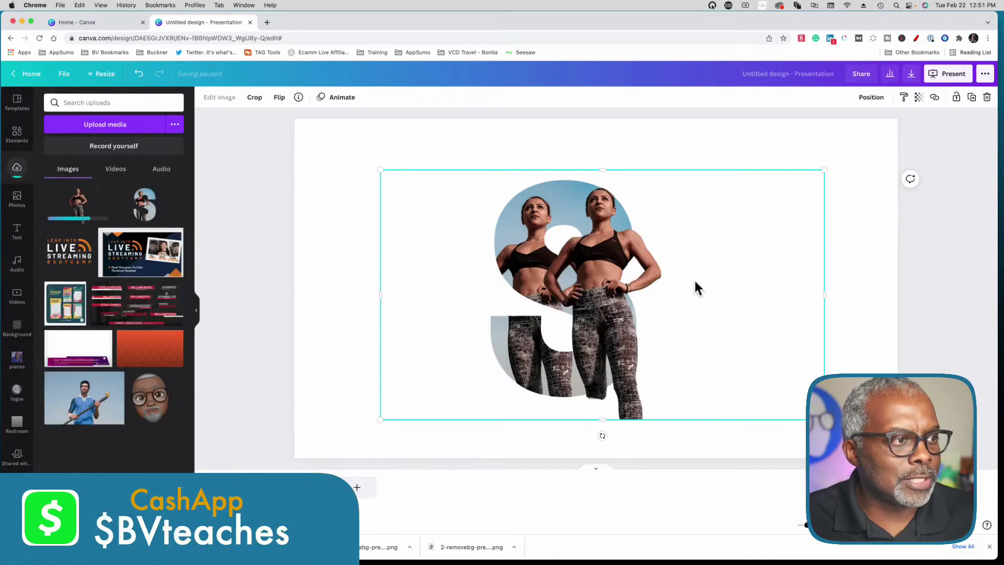
left_click_drag(624, 285, 723, 268)
left_click(378, 181)
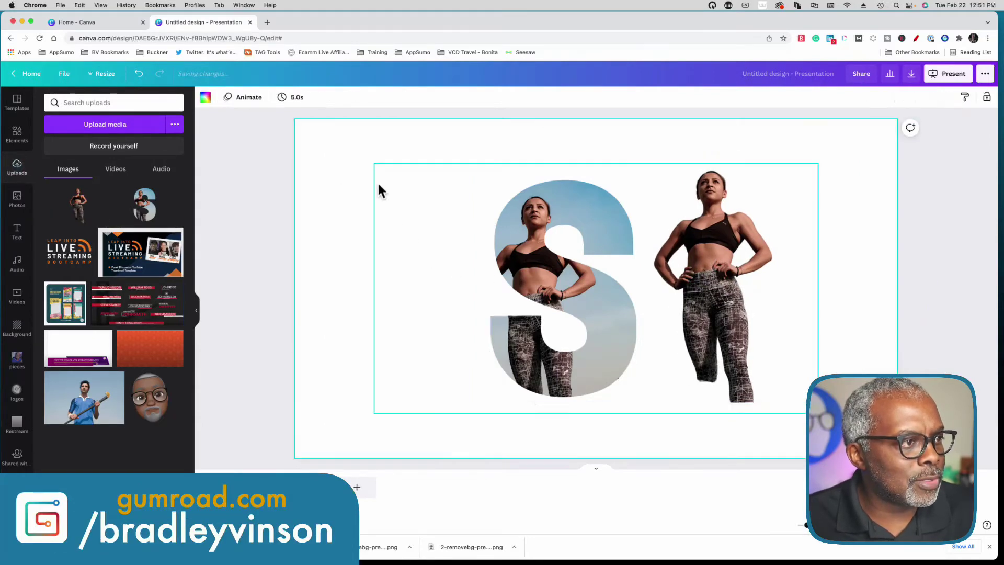
- Nudge the cut-out woman lower and crop the empty space from her left and right
left_click(545, 269)
left_click_drag(545, 269, 590, 282)
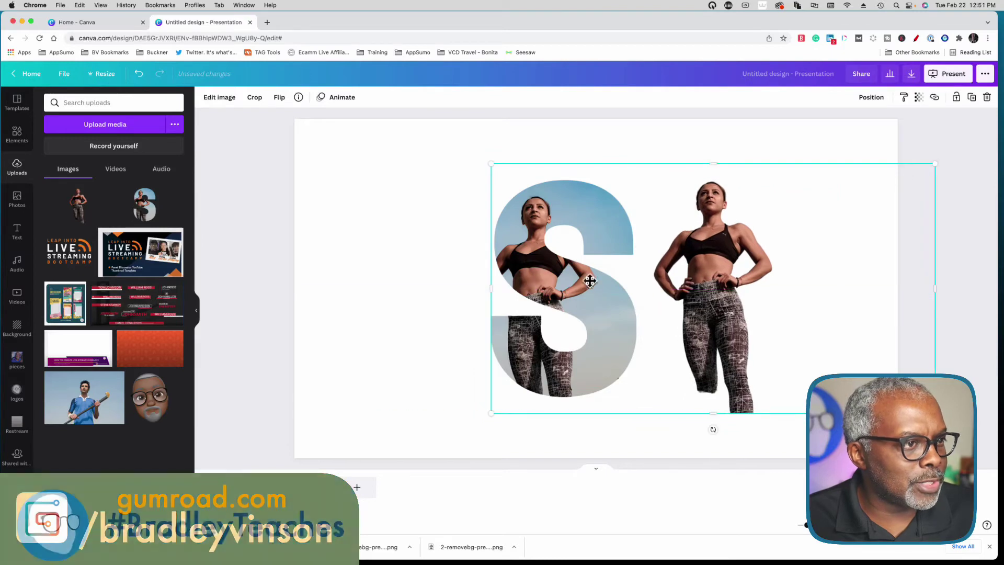
double_click(711, 273)
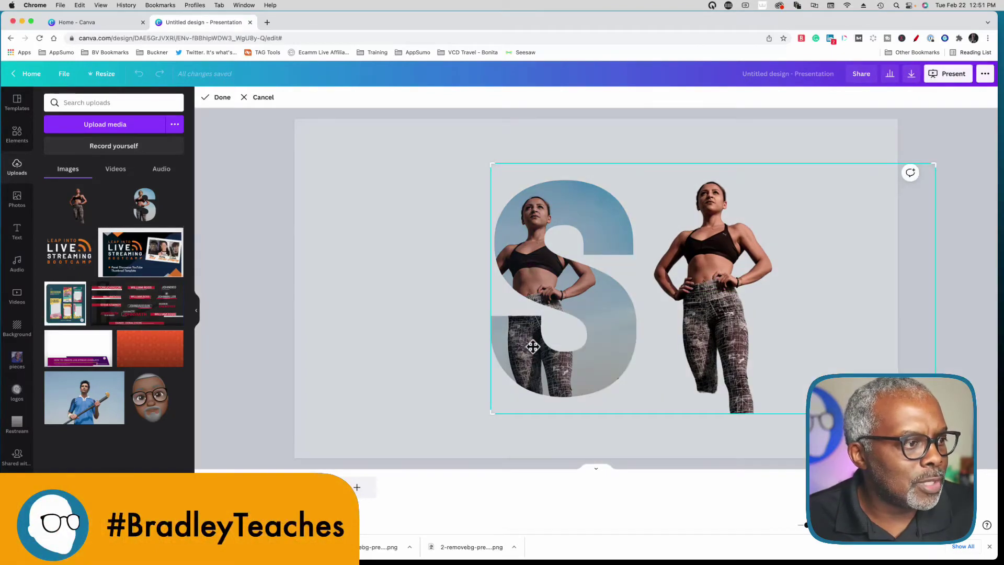
left_click_drag(492, 411, 644, 410)
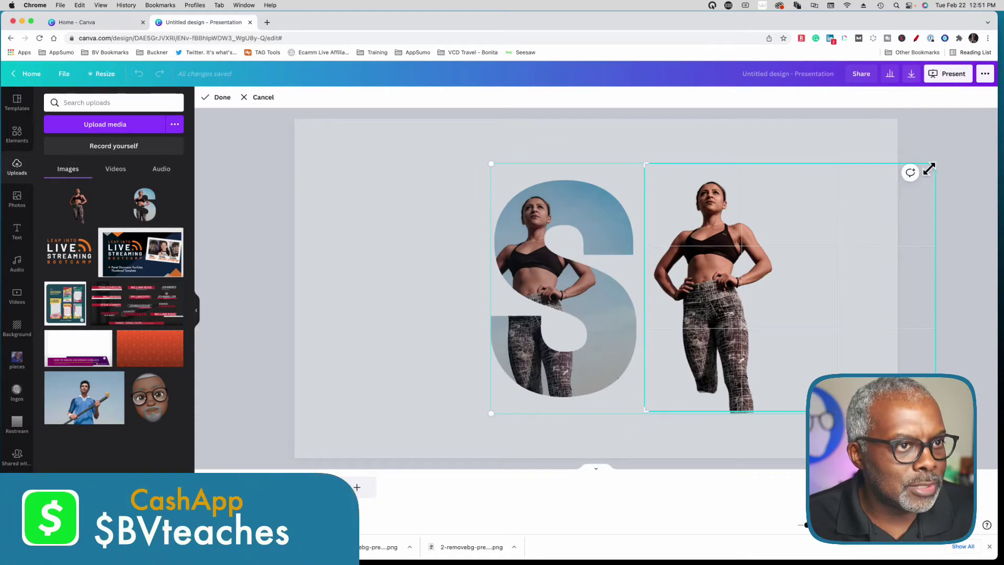
left_click_drag(939, 166, 777, 176)
left_click(820, 136)
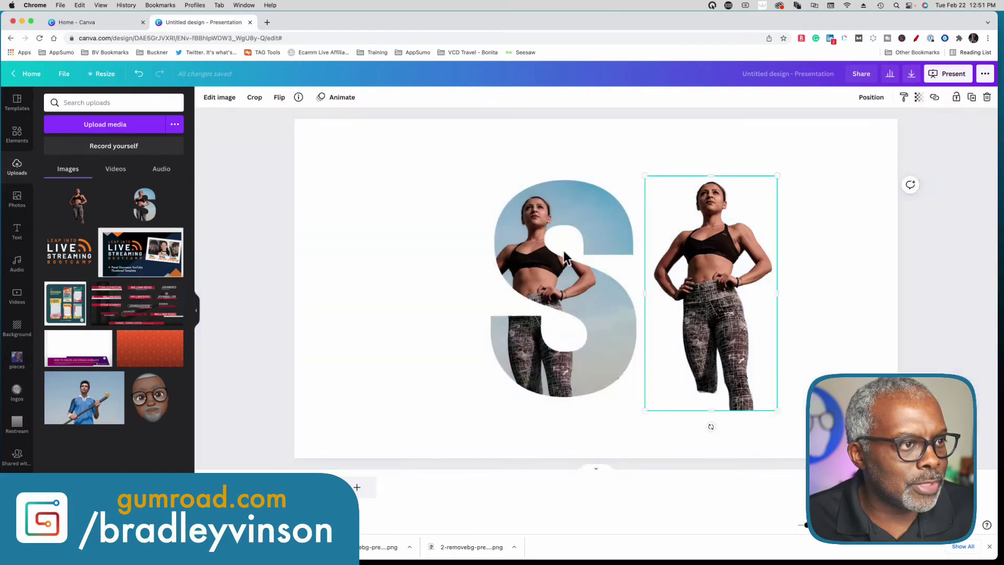
- Shift the S photo up-left and crop its left and right margins tightly to the letter
left_click(518, 277)
left_click_drag(525, 273, 477, 256)
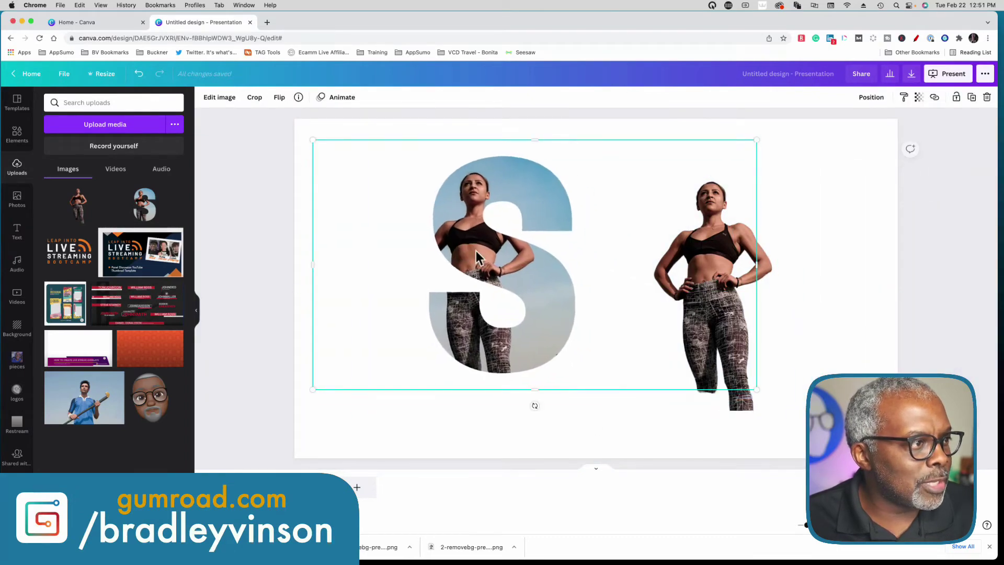
double_click(476, 253)
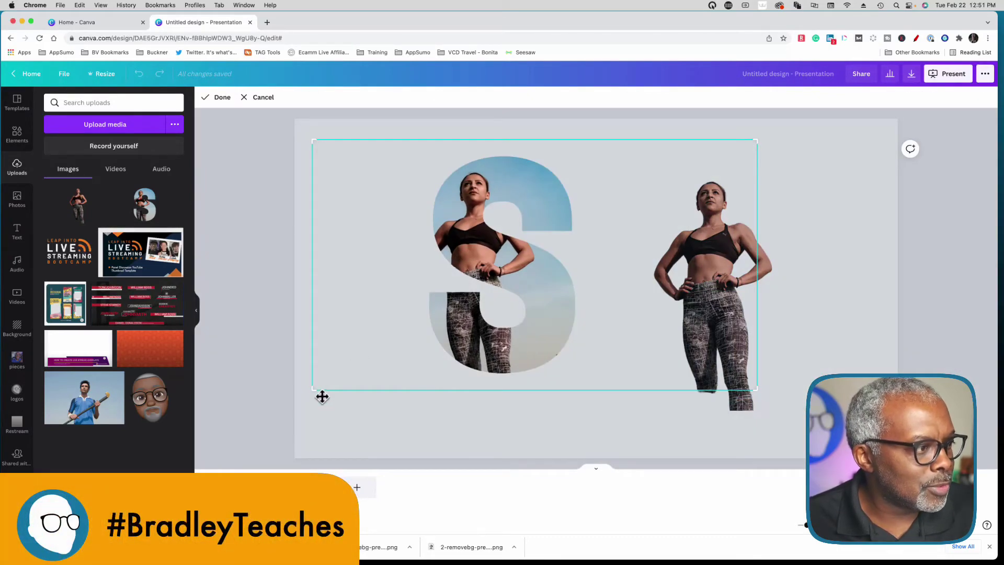
left_click_drag(316, 390, 418, 389)
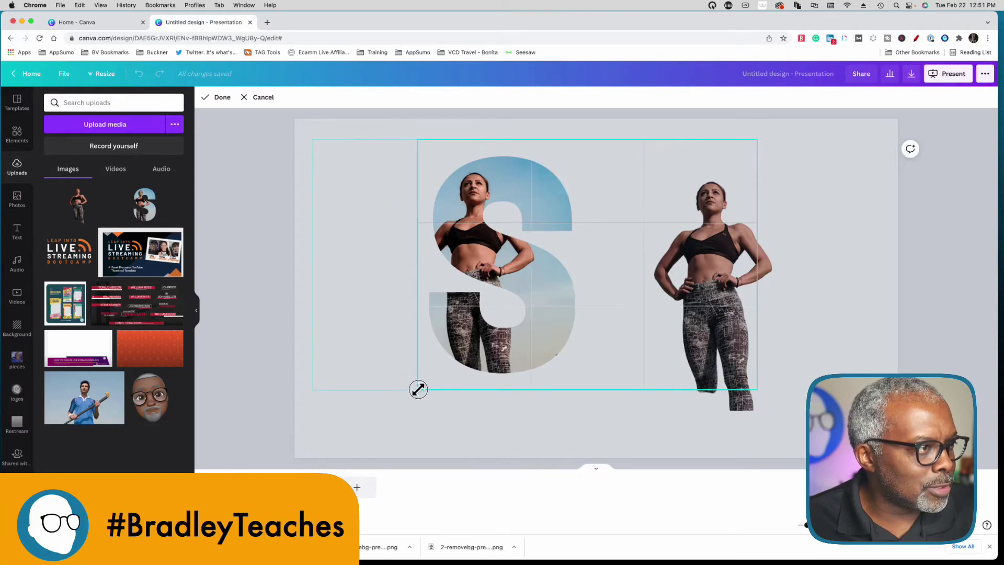
left_click_drag(758, 139, 579, 145)
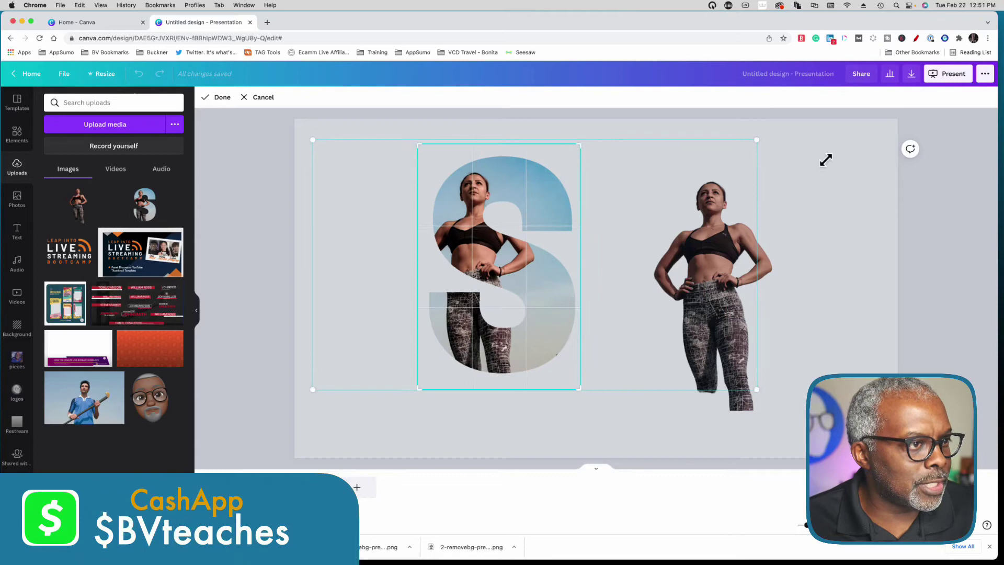
left_click(848, 158)
left_click(846, 165)
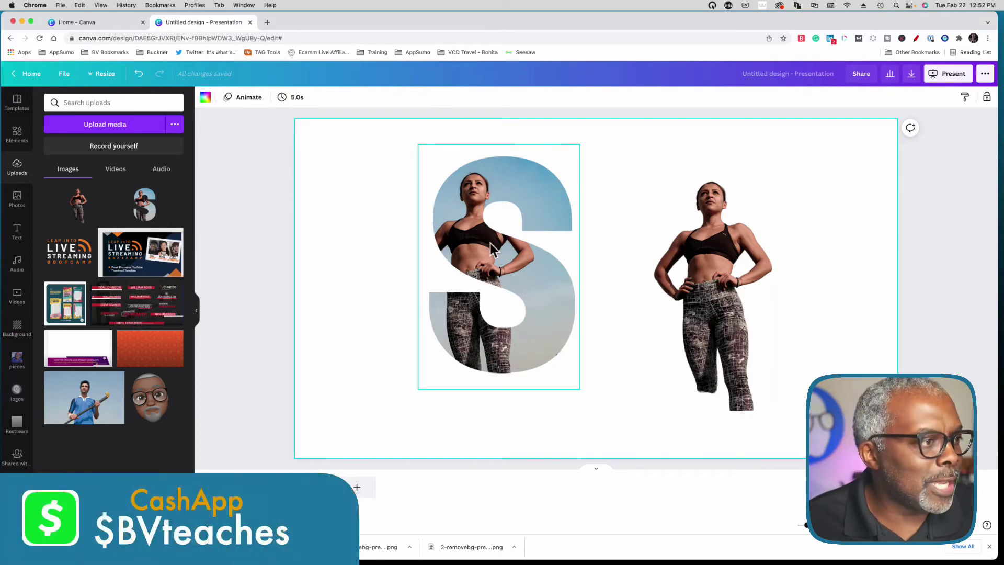
- Reposition the S photo and the woman, then fade the woman to 40 transparency
left_click_drag(500, 264, 520, 305)
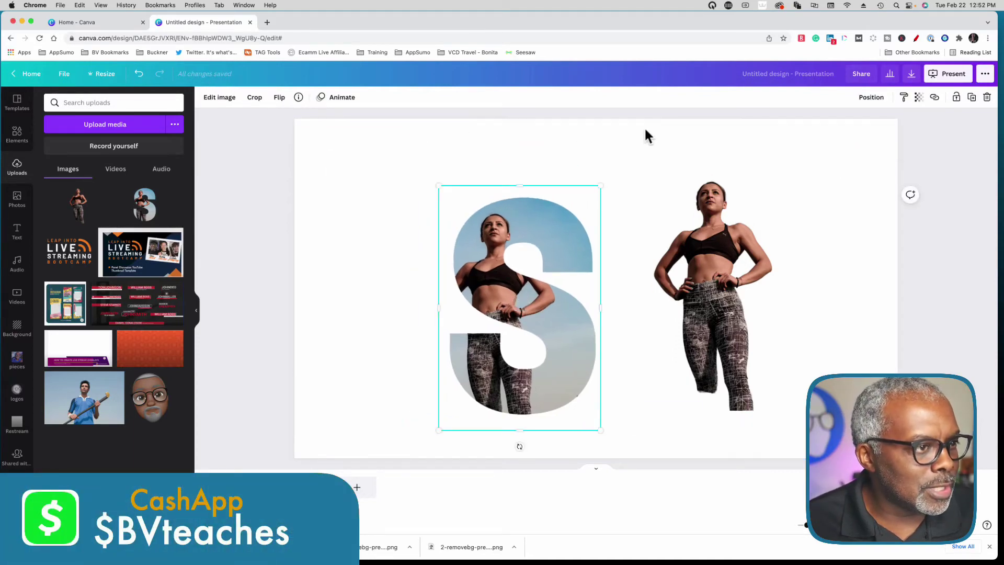
left_click_drag(711, 260, 704, 227)
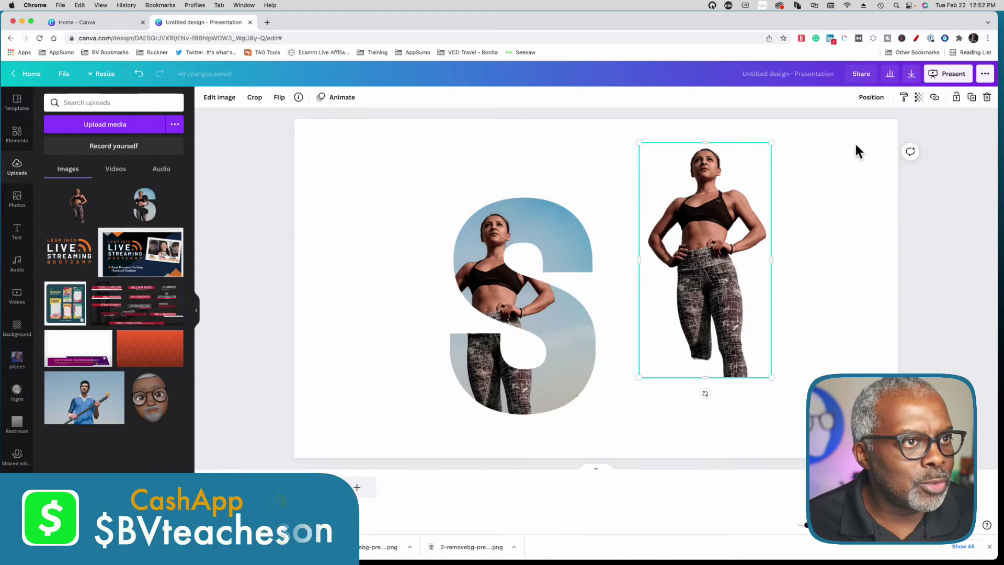
left_click(919, 98)
left_click_drag(888, 125, 855, 124)
left_click(622, 164)
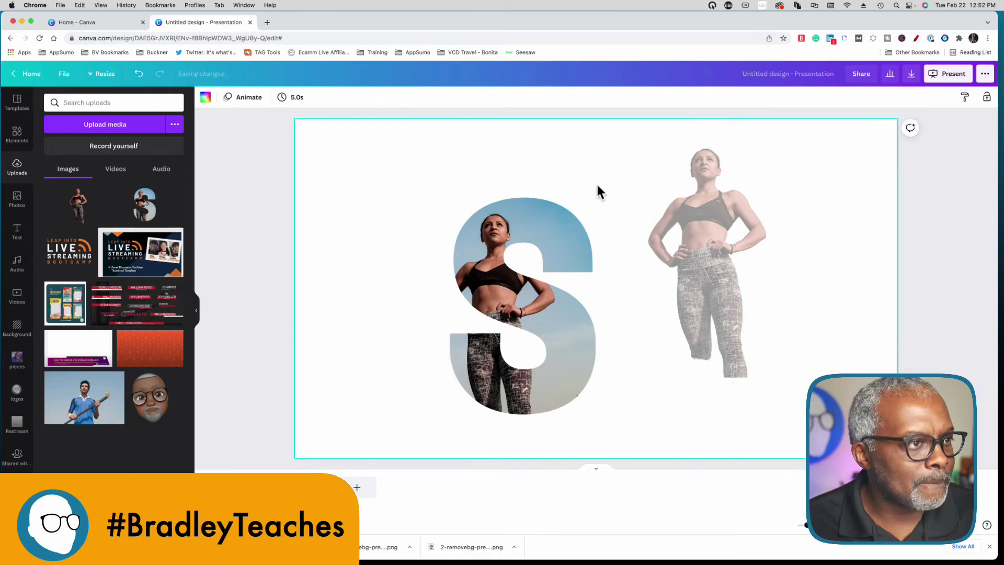
- Align the faded woman over her figure in the S, shrink her slightly, restore 100 opacity
left_click_drag(702, 207, 492, 271)
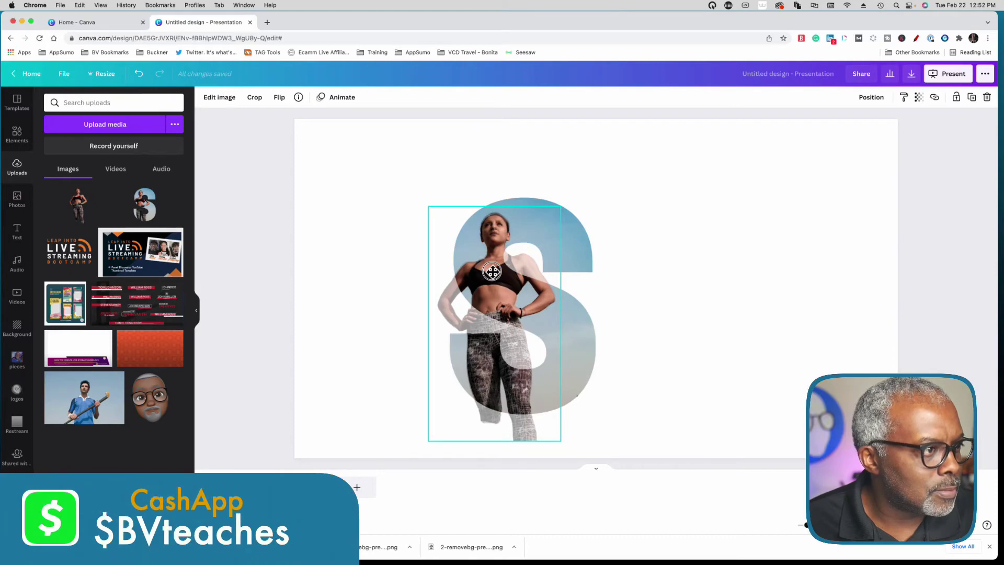
left_click_drag(491, 271, 493, 271)
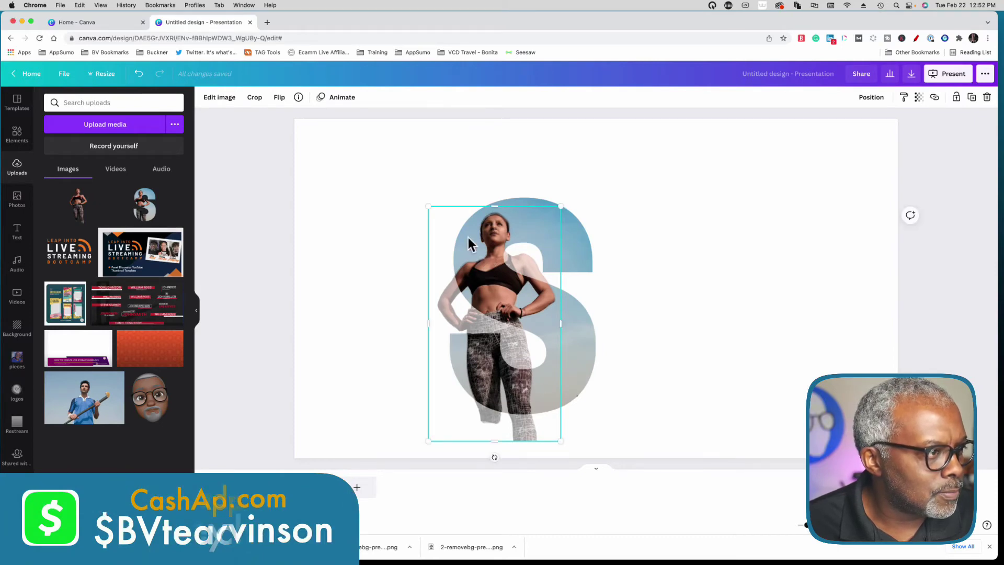
left_click_drag(425, 205, 426, 207)
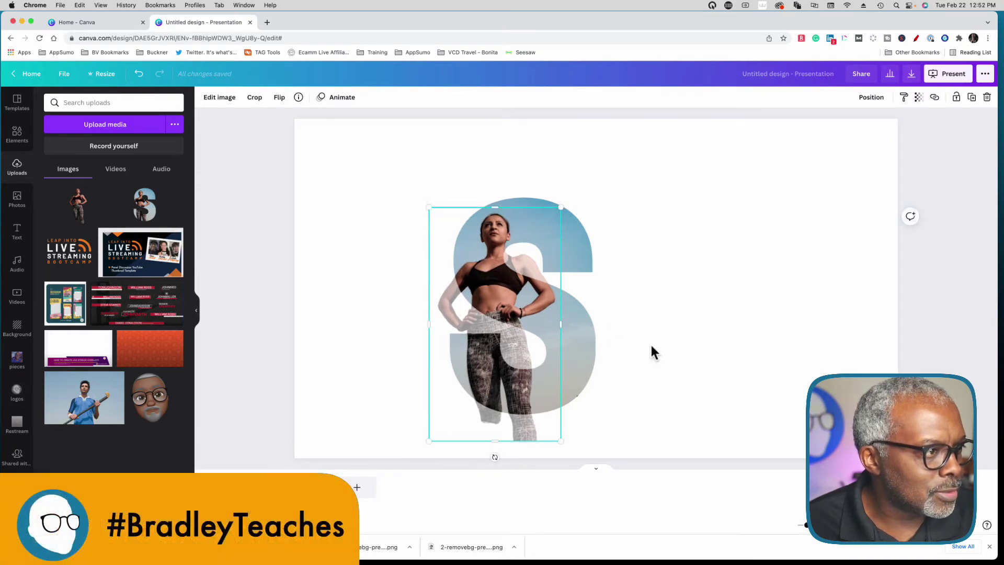
left_click(919, 99)
left_click_drag(855, 124, 912, 133)
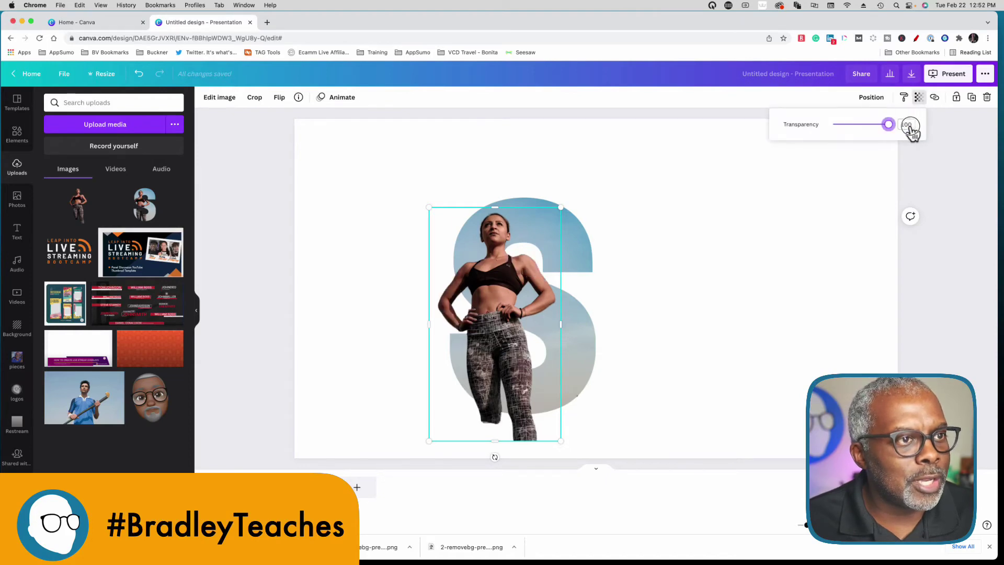
left_click(333, 291)
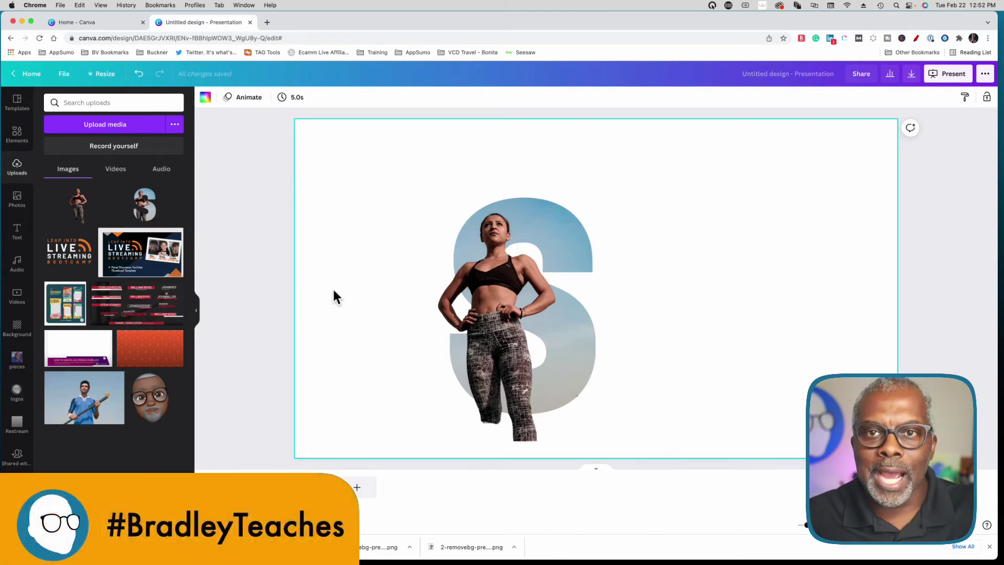
- Crop the bottom of the woman so her legs end at the S's lower edge
double_click(483, 371)
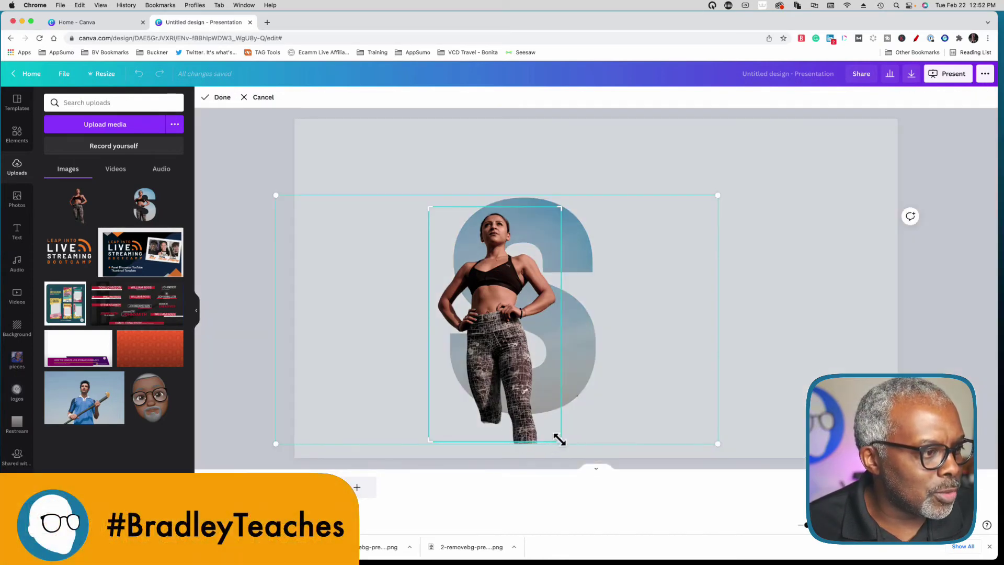
left_click_drag(558, 439, 563, 391)
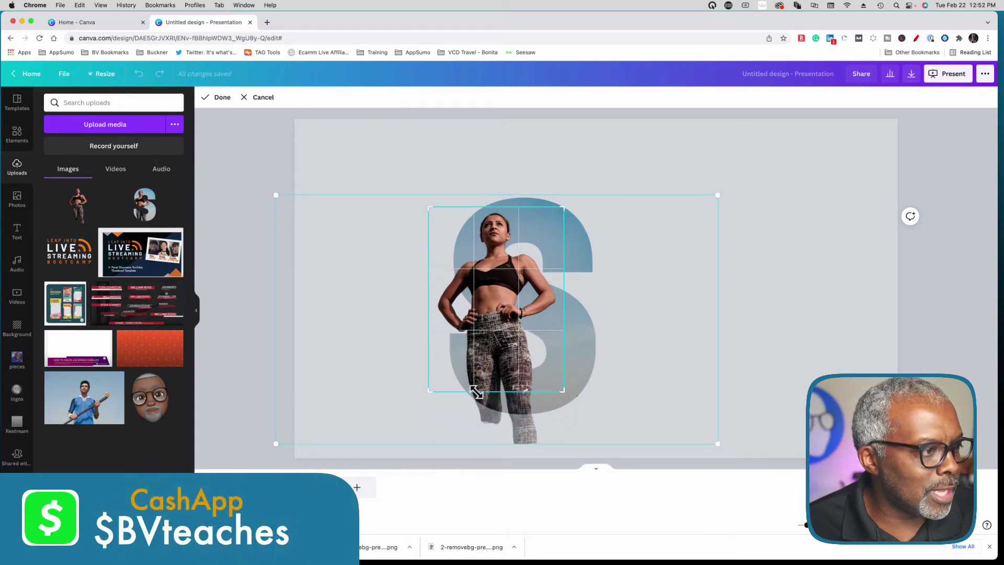
left_click(242, 234)
left_click(275, 261)
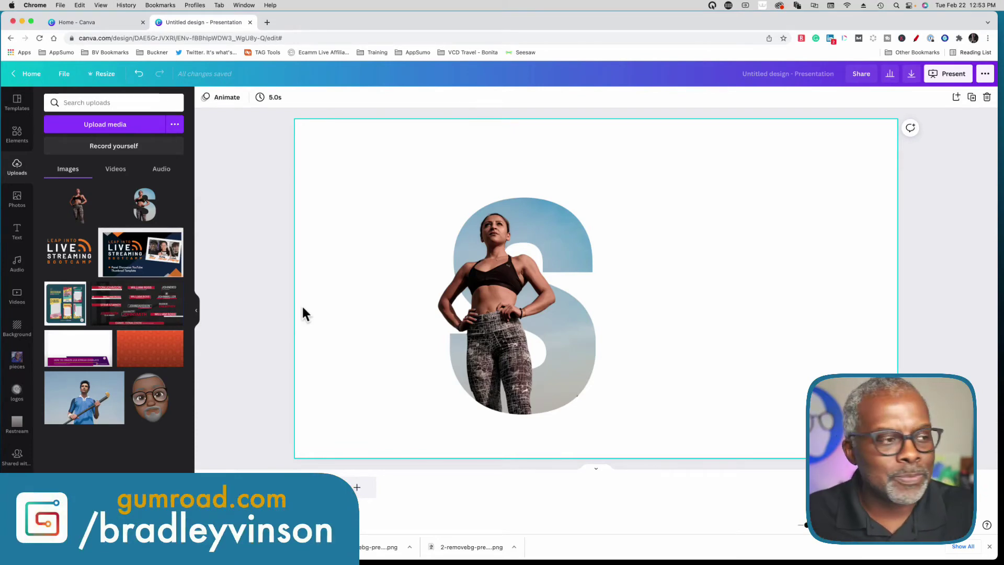
- Place two copies of the photo-filled S on the page's right side and select the upper copy
left_click(591, 239)
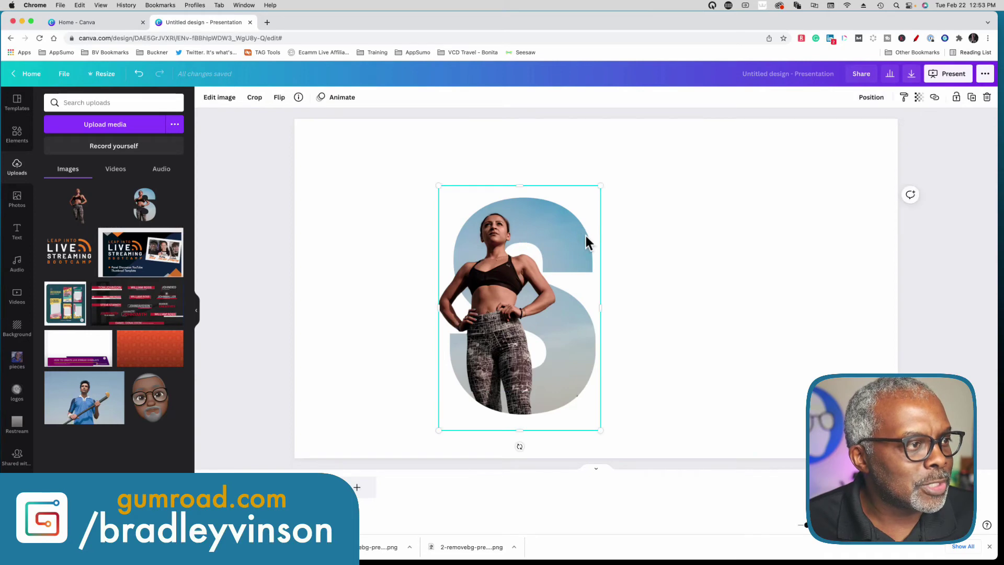
left_click_drag(584, 236, 793, 174)
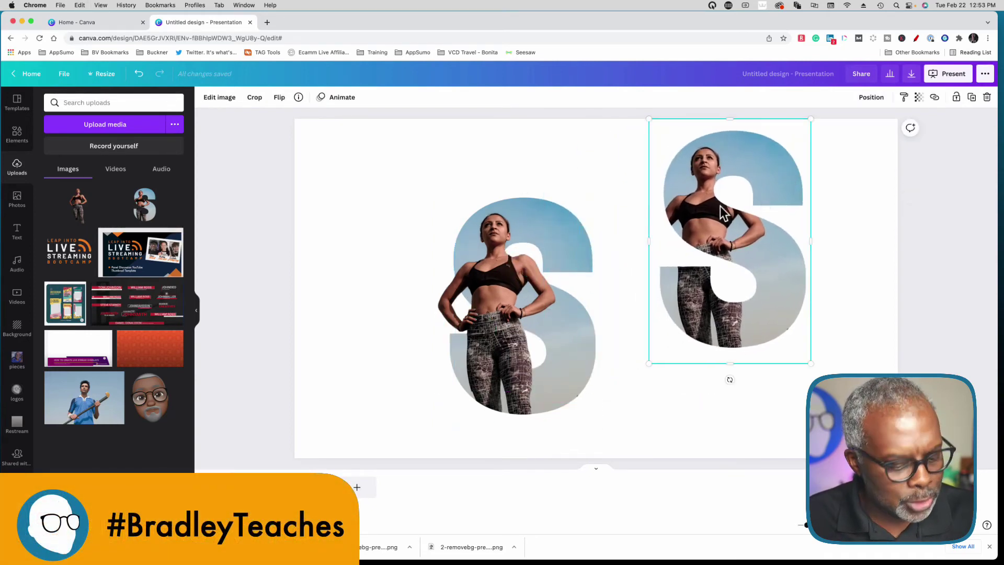
left_click(594, 250)
left_click_drag(582, 253, 870, 287)
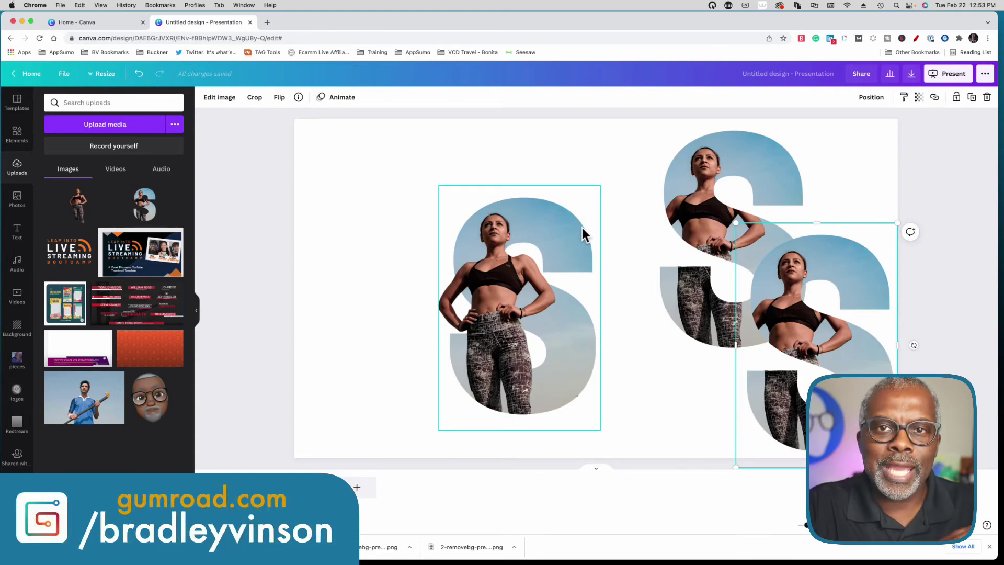
left_click(691, 190)
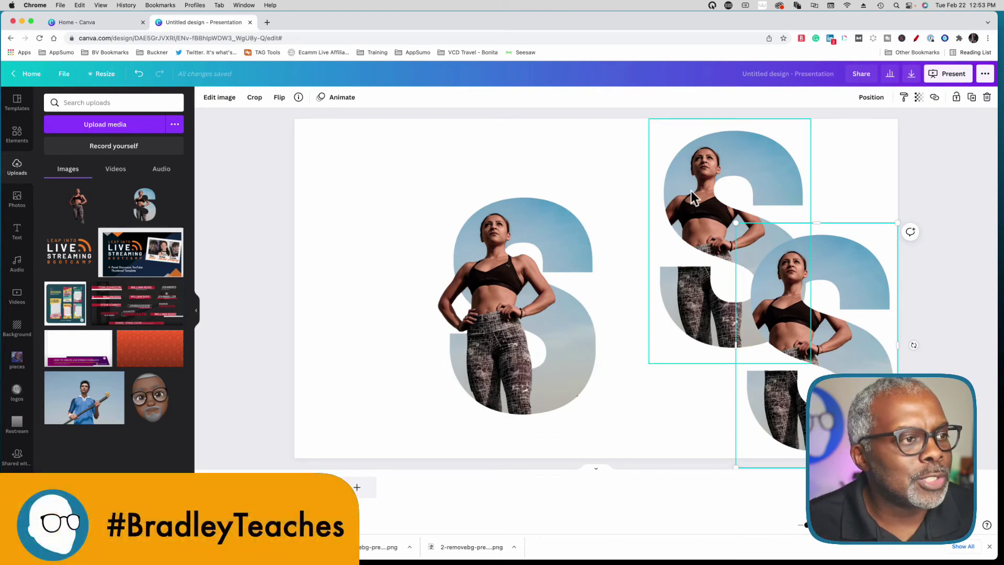
left_click(833, 250)
left_click(654, 142)
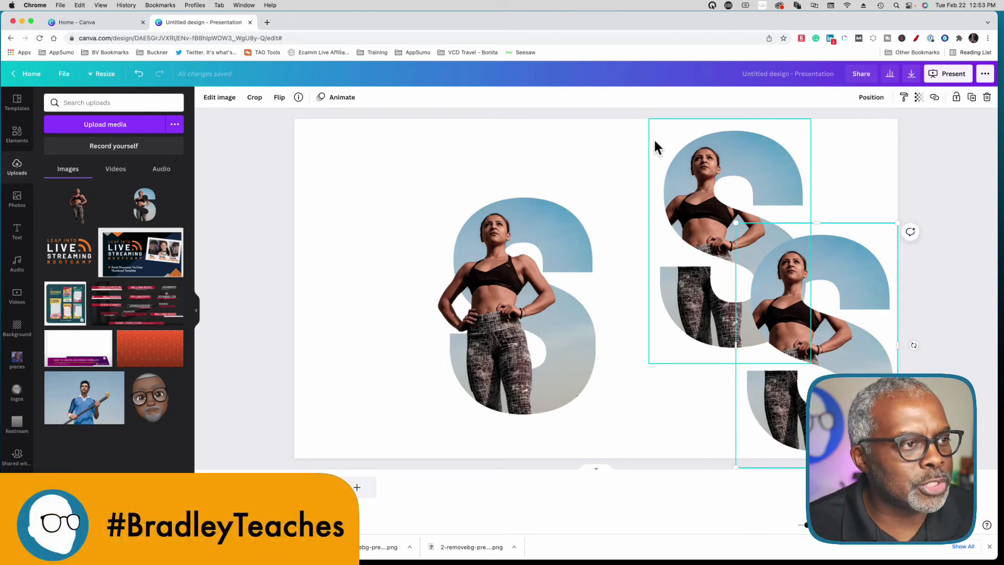
- Give the upper S copy a Glow shadow with blur 0, transparency 100 and size 6
left_click(219, 98)
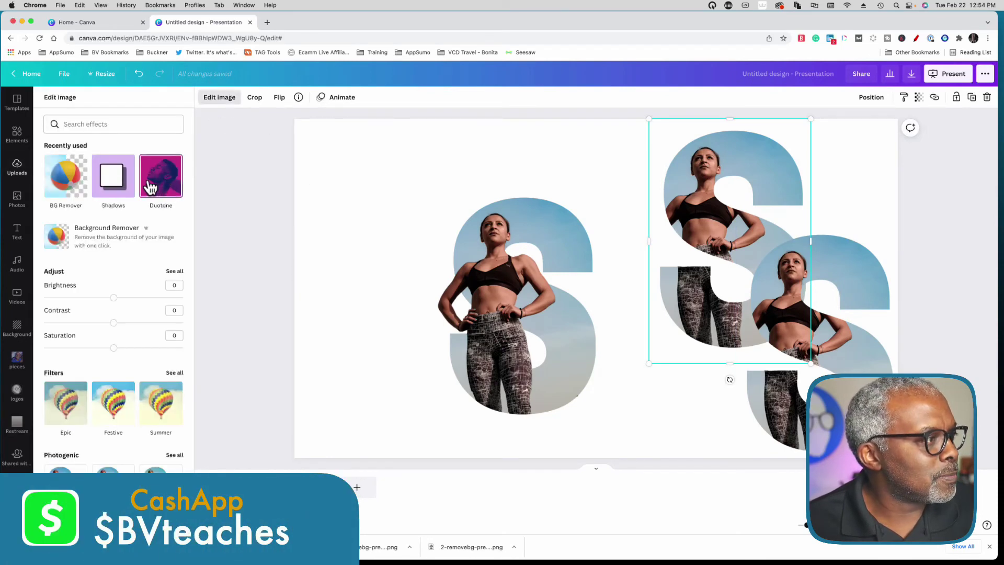
left_click(114, 180)
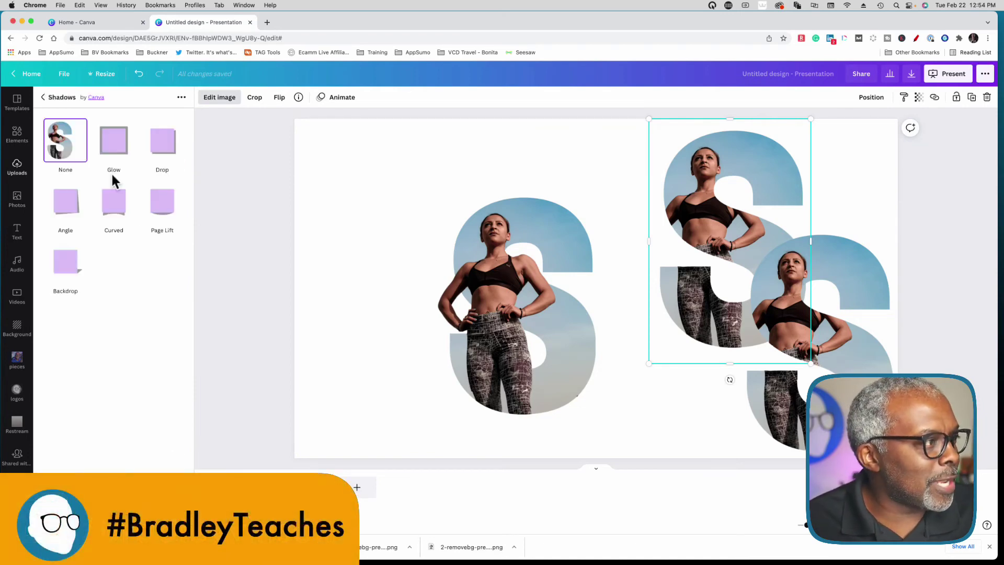
left_click(116, 147)
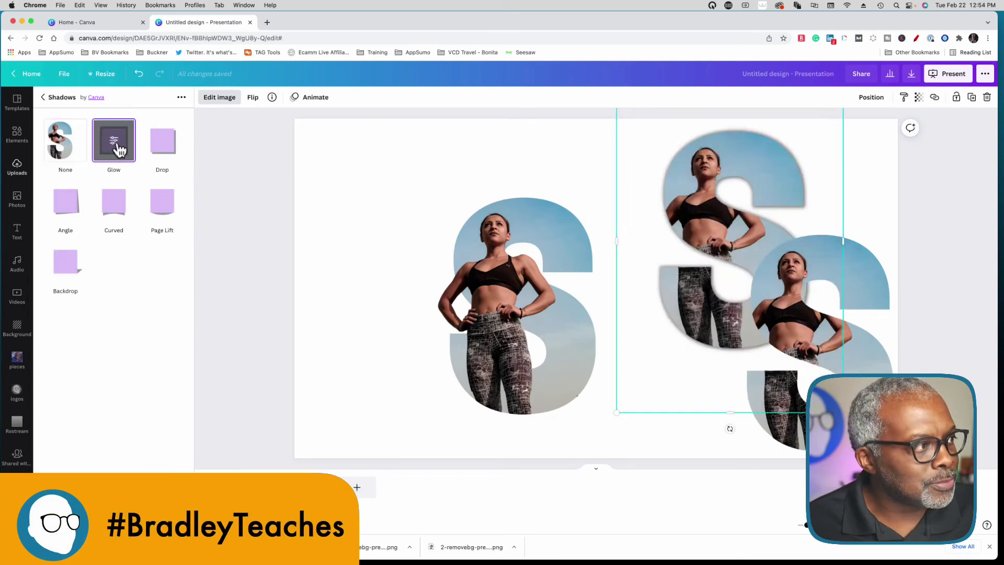
left_click(115, 148)
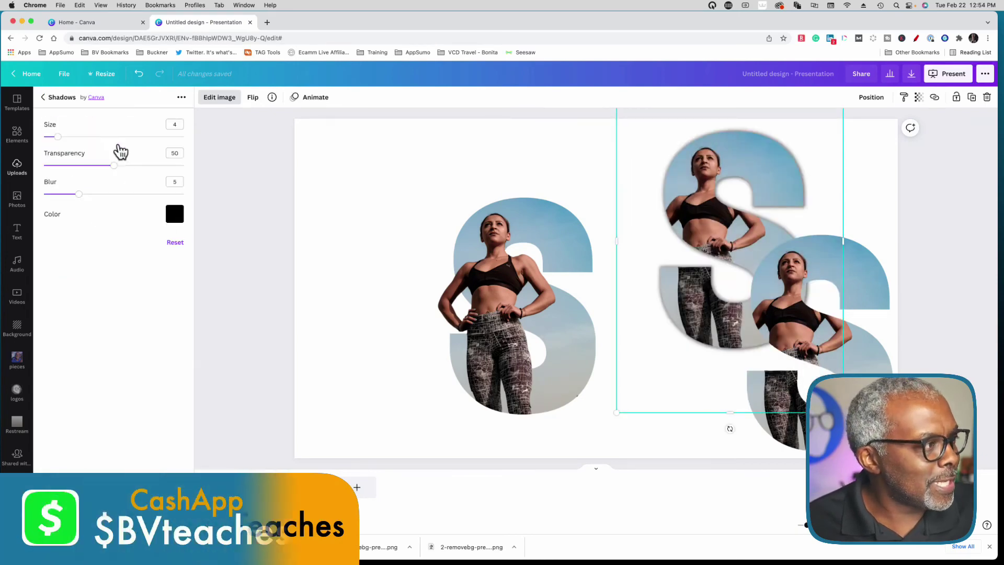
left_click_drag(78, 194, 39, 197)
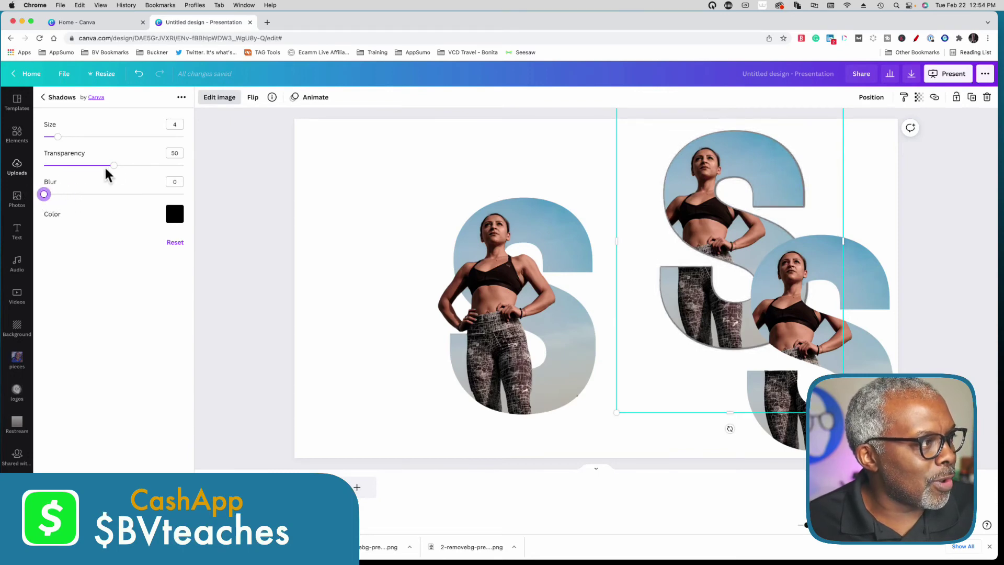
left_click_drag(114, 165, 188, 171)
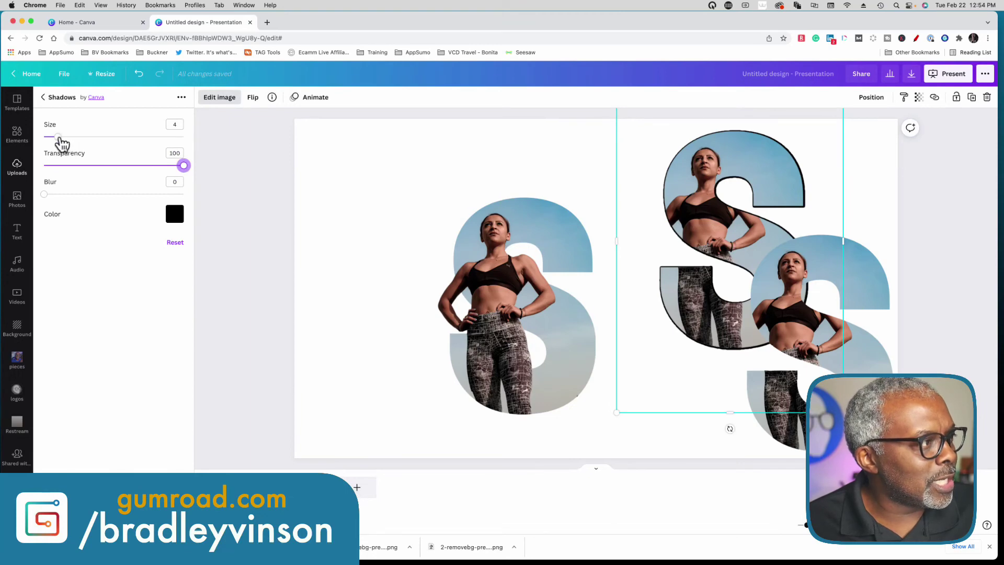
left_click_drag(58, 137, 64, 138)
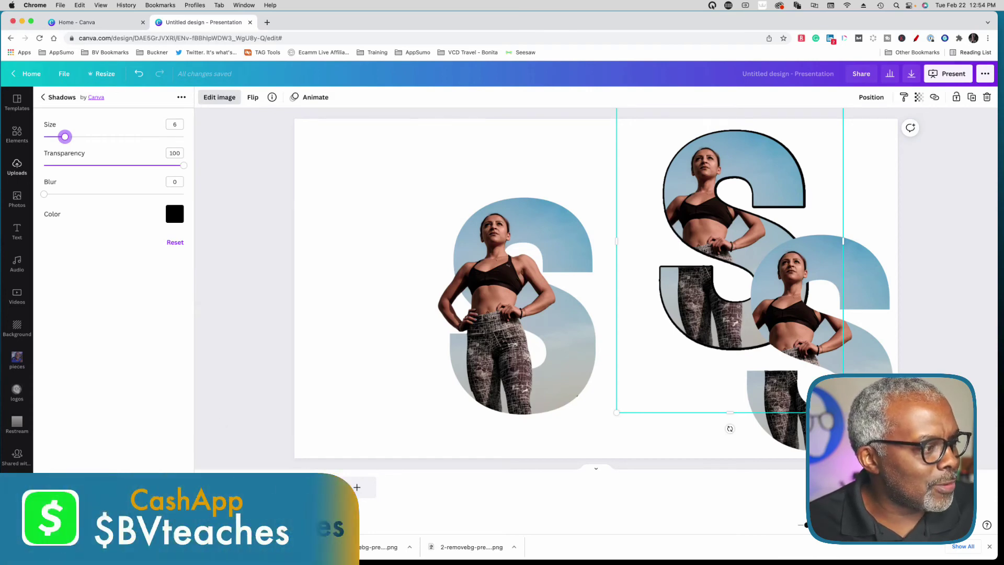
left_click(42, 98)
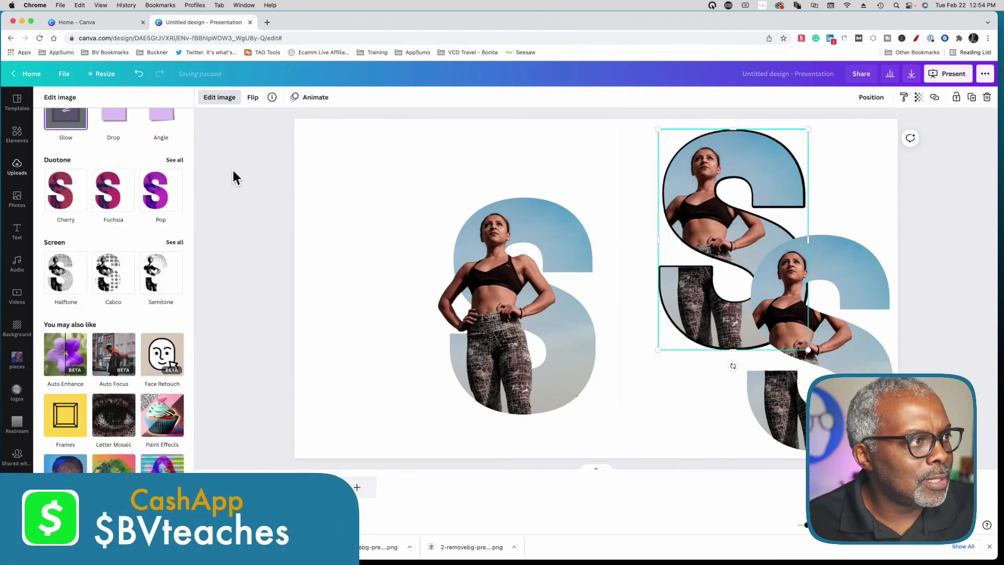
key("Escape")
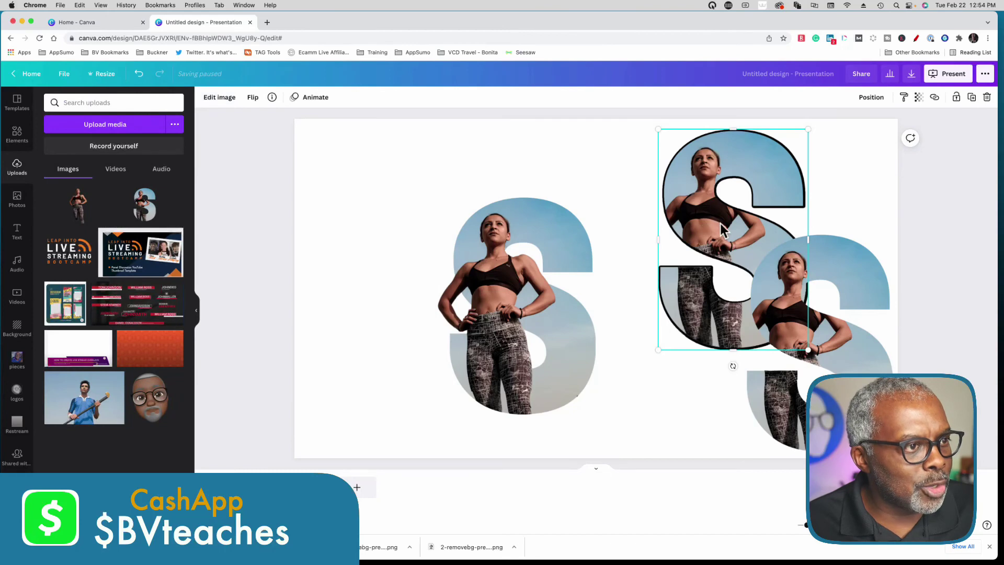
- Move the outlined S onto the portrait S and send it backward behind the woman
left_click_drag(721, 224, 509, 288)
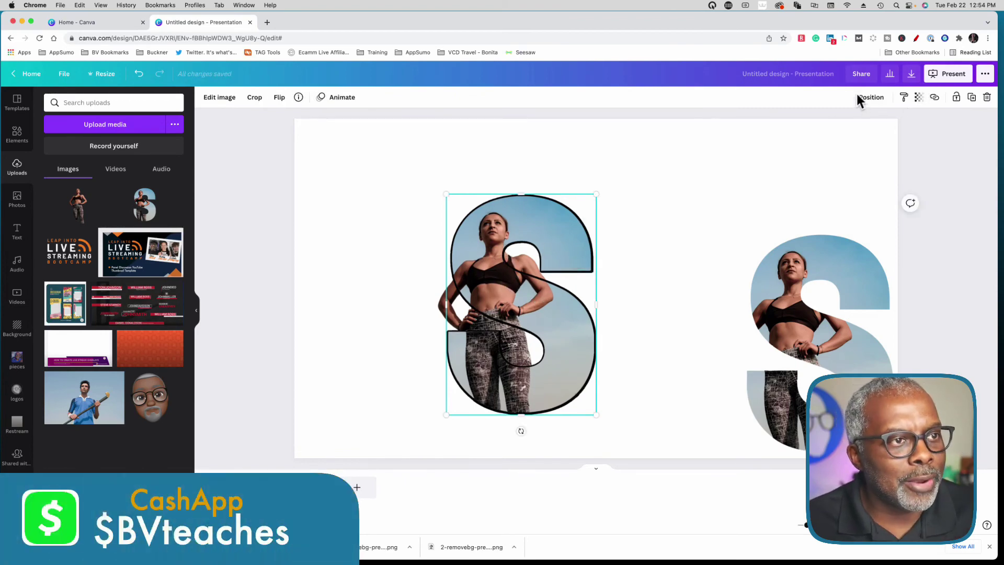
left_click(872, 100)
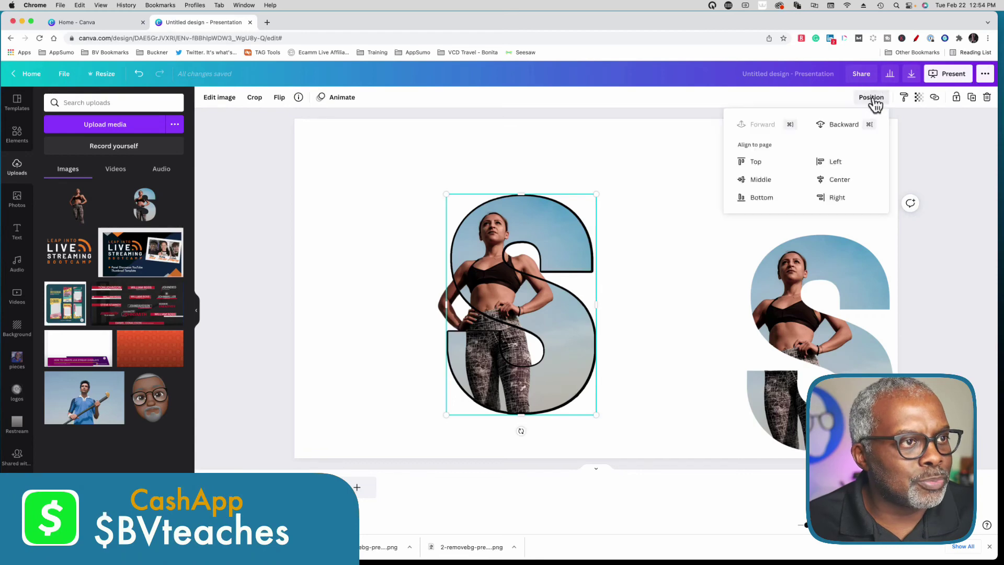
left_click(838, 128)
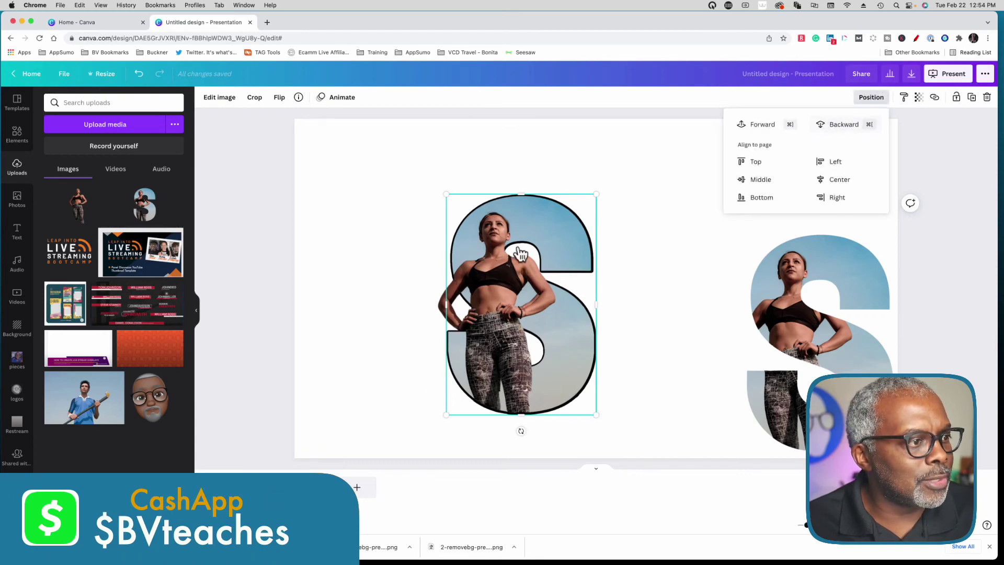
left_click(266, 234)
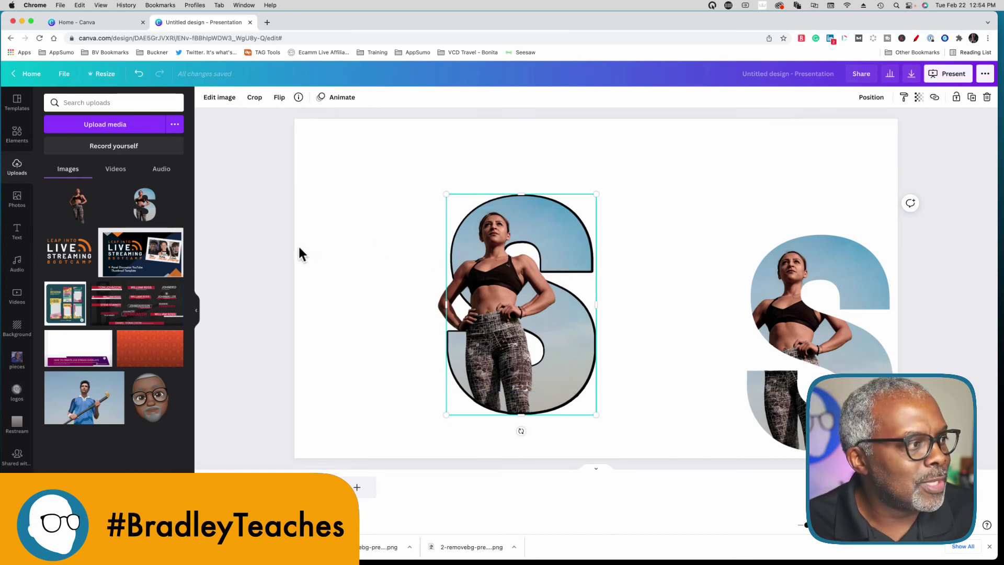
- Apply a Curved shadow to the last S copy and move it onto the portrait S
left_click(255, 235)
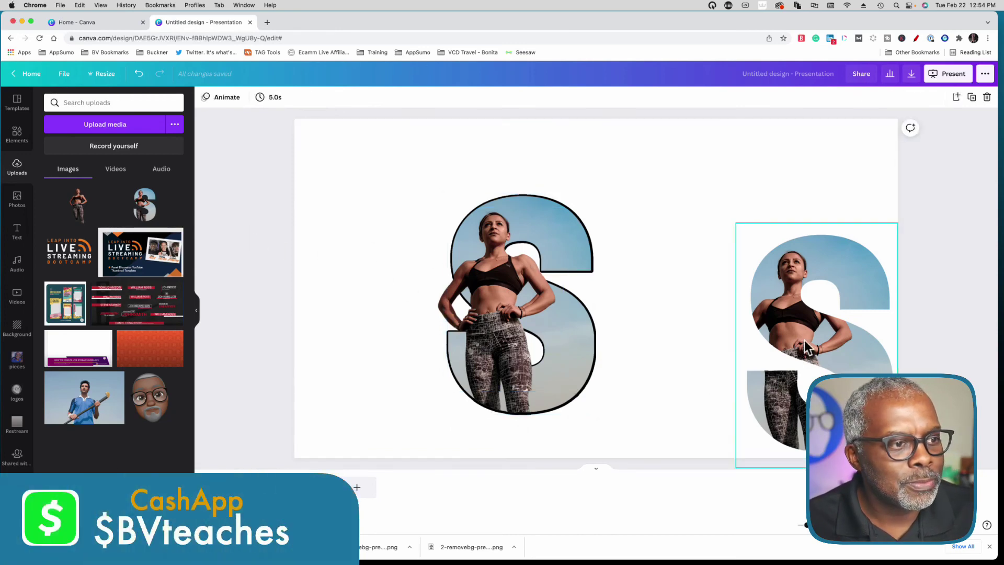
left_click_drag(808, 347, 743, 272)
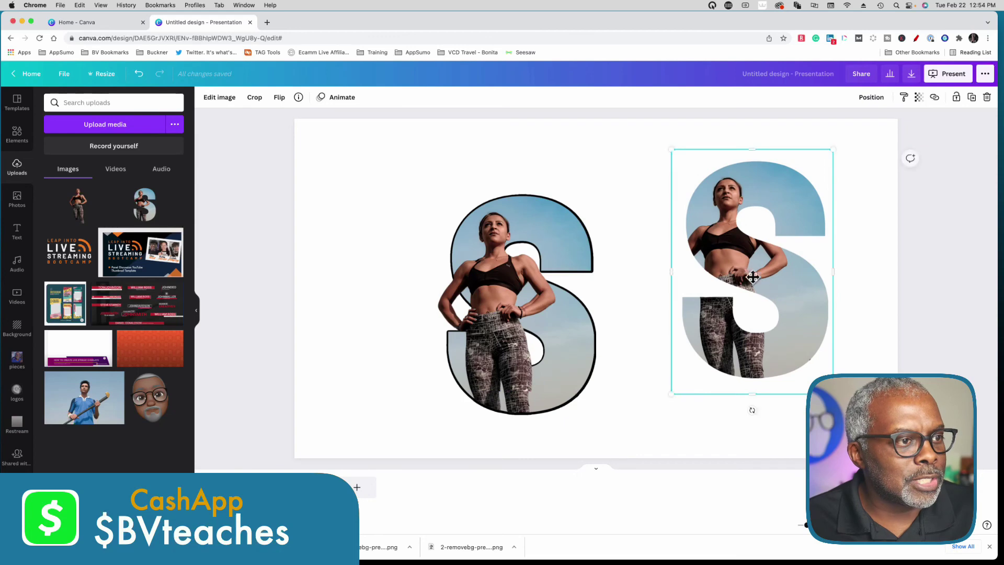
left_click(220, 98)
left_click(74, 184)
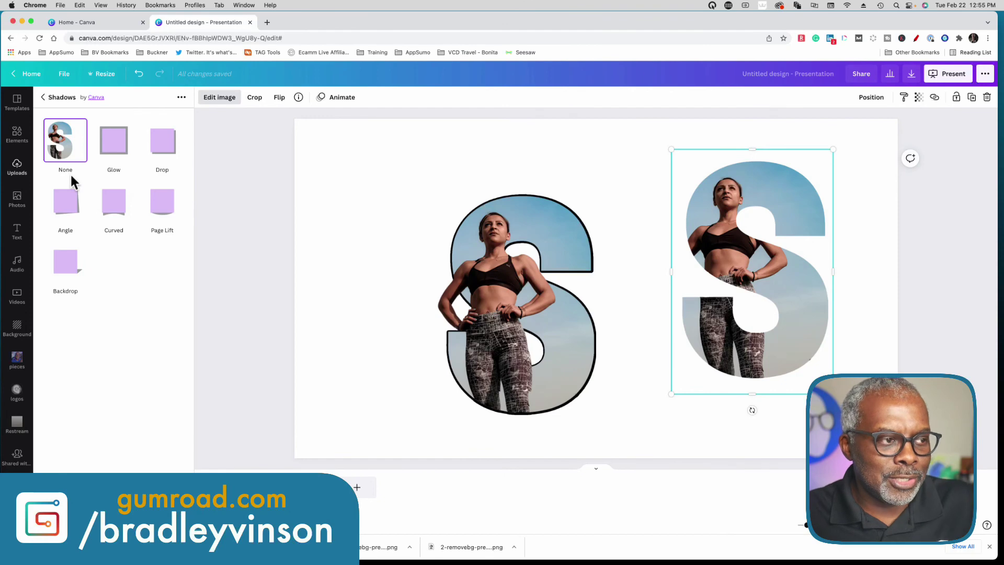
left_click(115, 212)
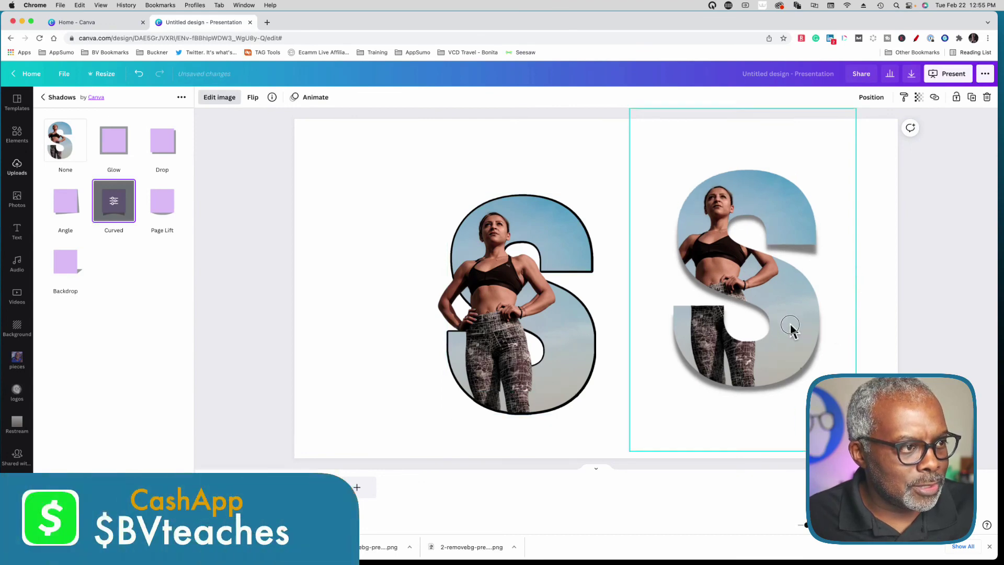
left_click_drag(789, 330, 571, 345)
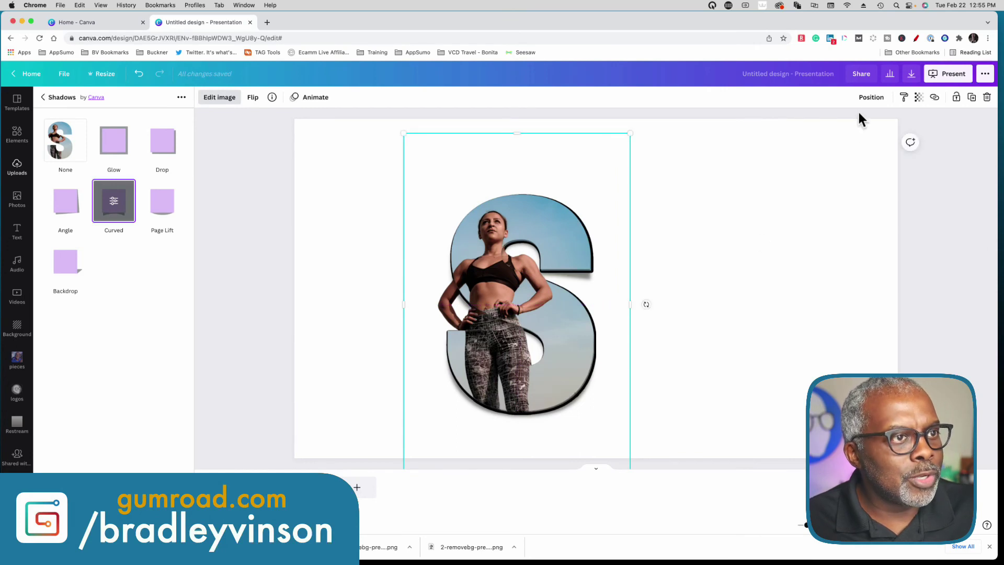
- Send the curved-shadow S to the back of all layers and deselect it
left_click(870, 97)
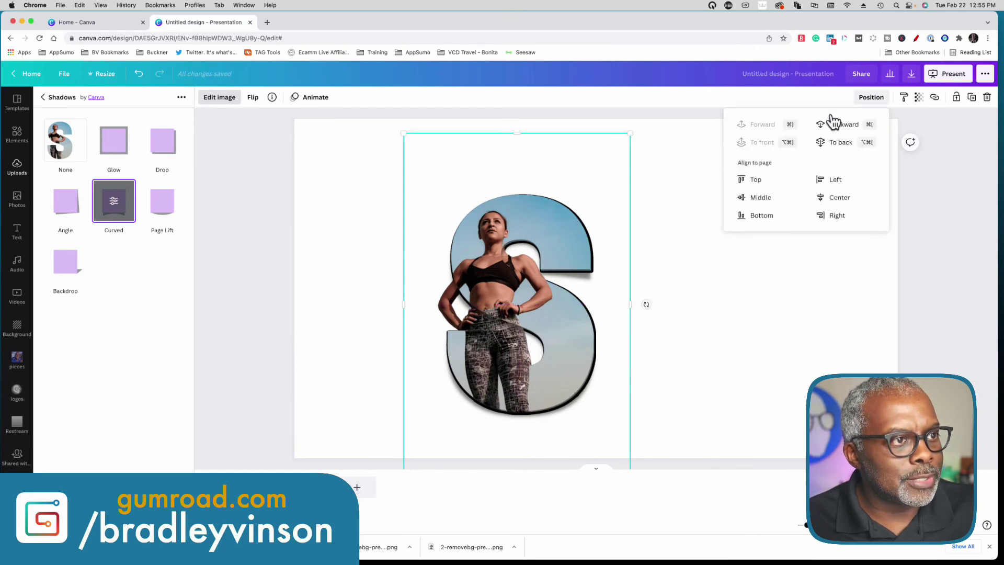
left_click(868, 149)
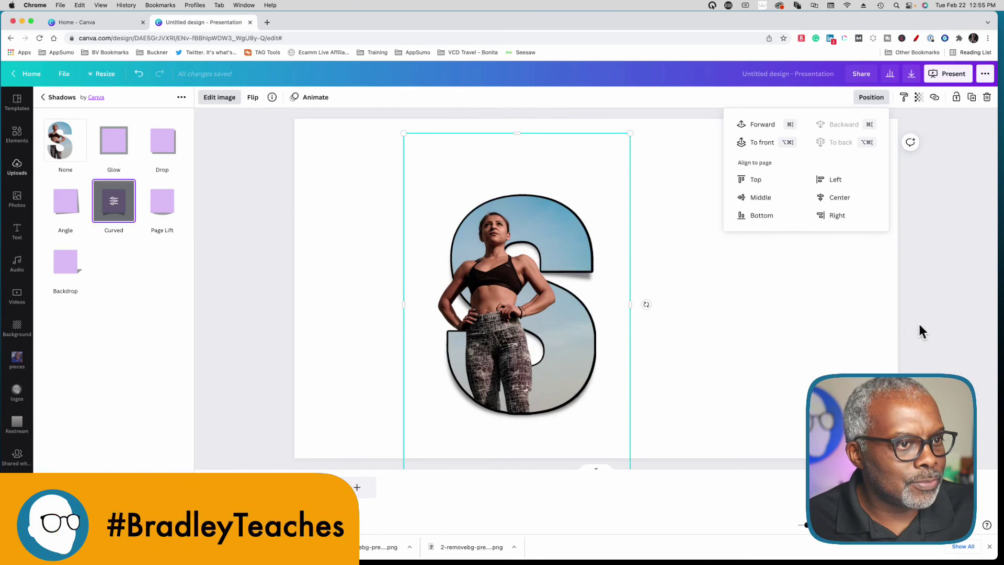
left_click(933, 322)
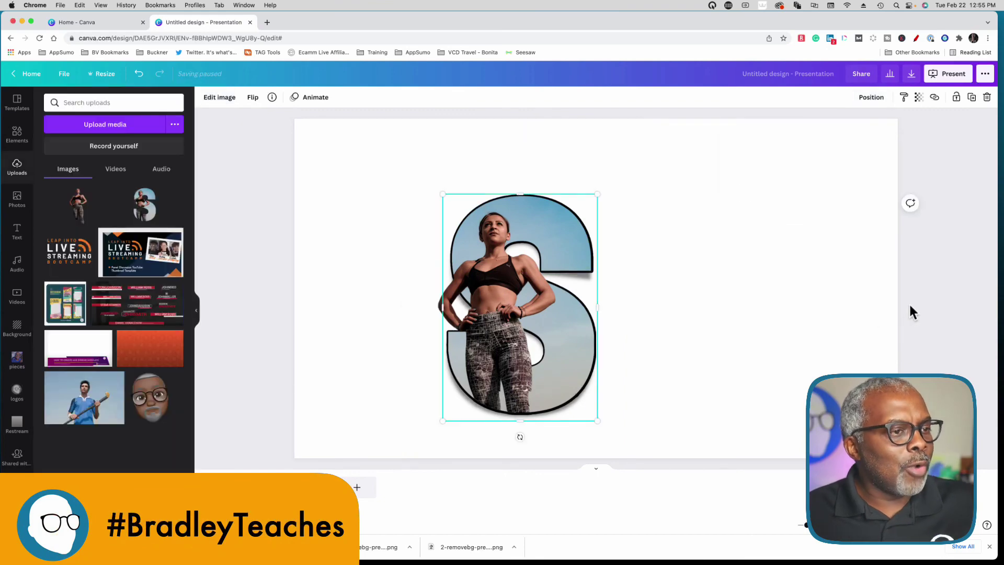
left_click(926, 311)
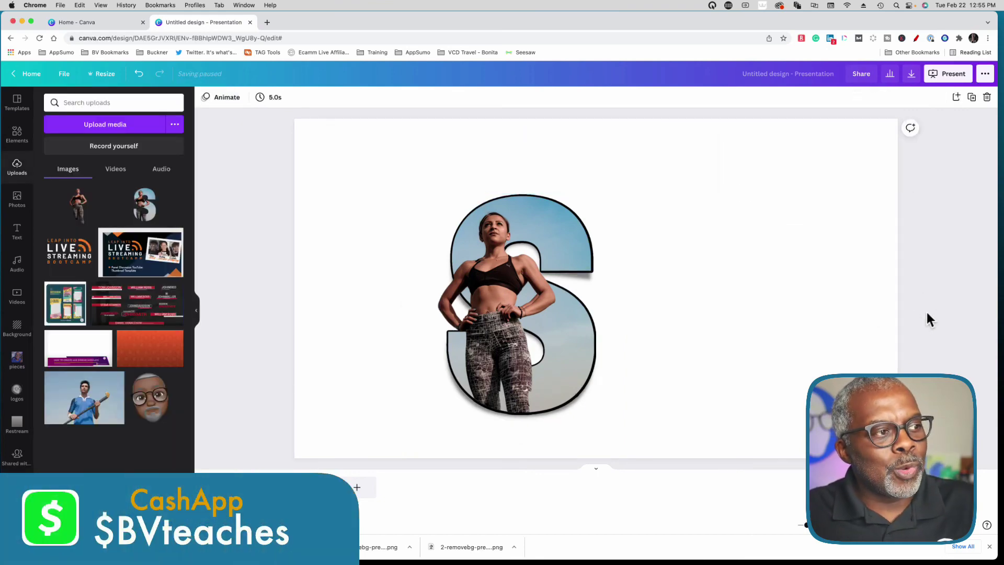